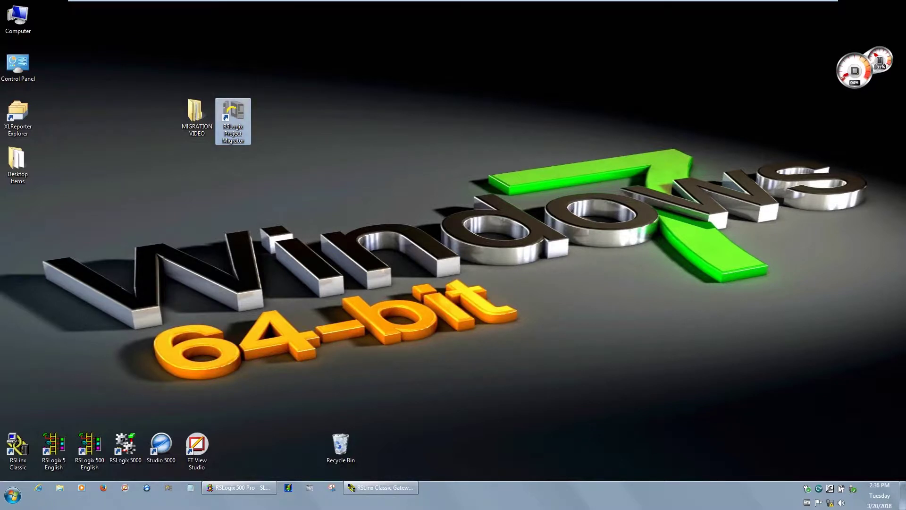
# Step: Find RSLogix Project Migrator among the Rockwell Software RSLogix 5000 Tools and create a desktop shortcut for it
pyautogui.click(13, 496)
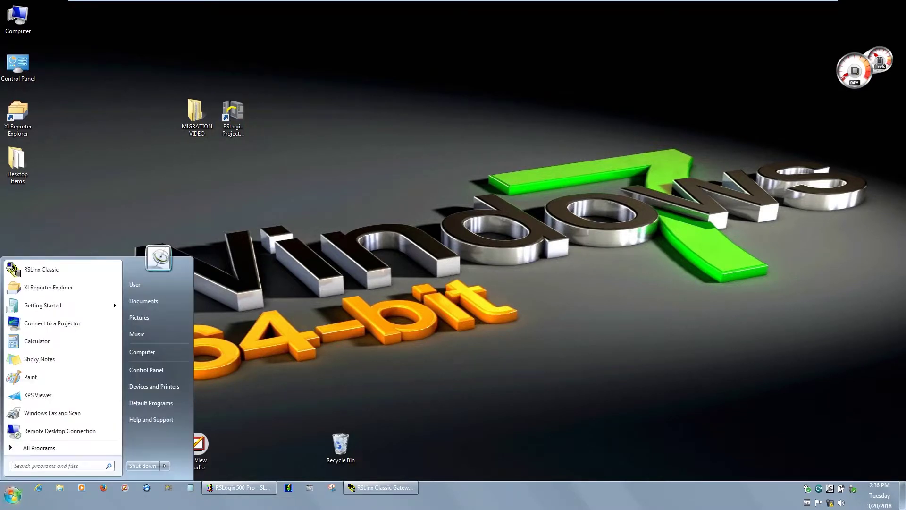
pyautogui.click(38, 448)
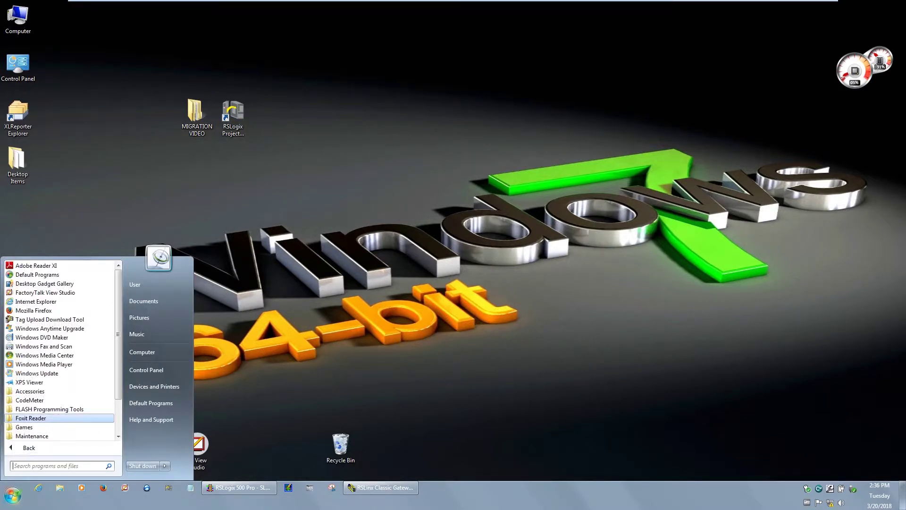
pyautogui.scroll(-2, 61, 418)
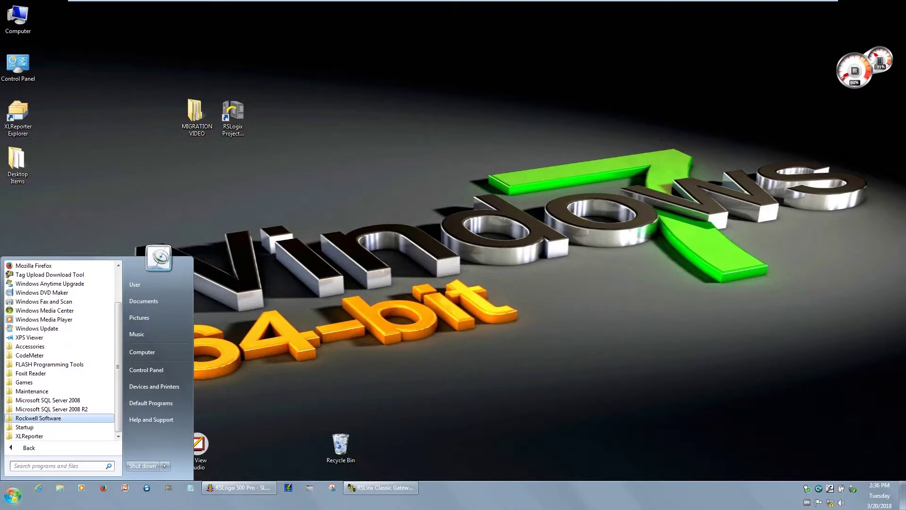
pyautogui.click(38, 418)
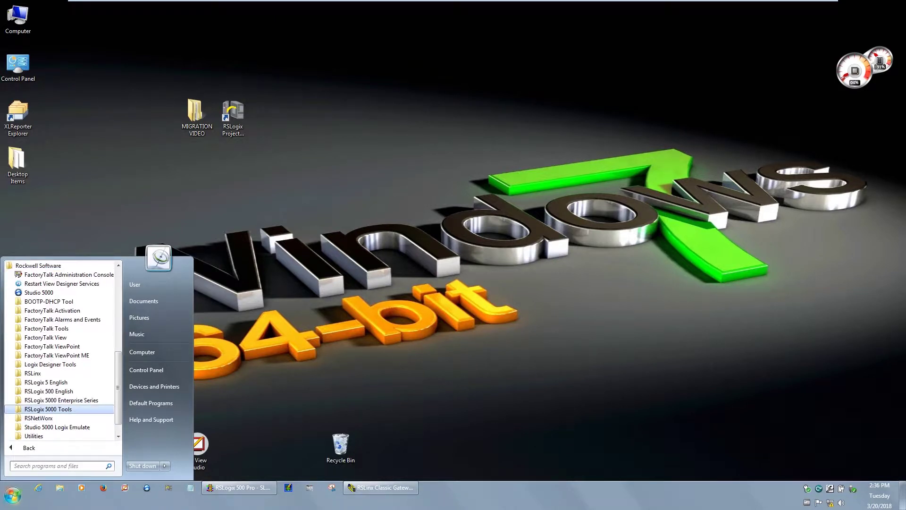
pyautogui.click(47, 409)
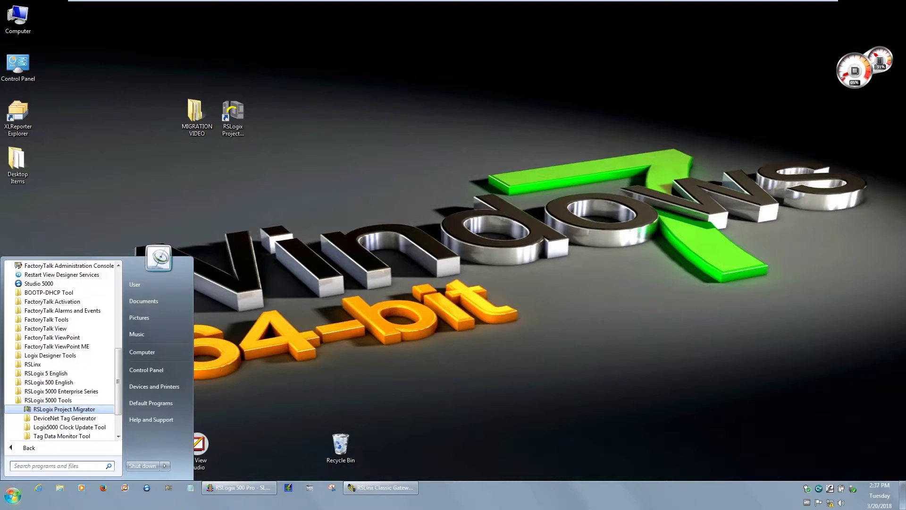
pyautogui.rightClick(100, 408)
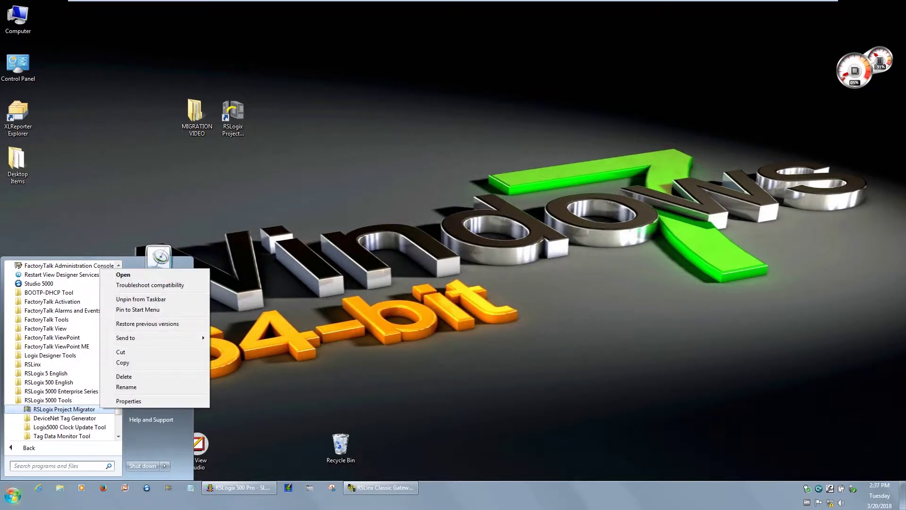
pyautogui.moveTo(105, 338)
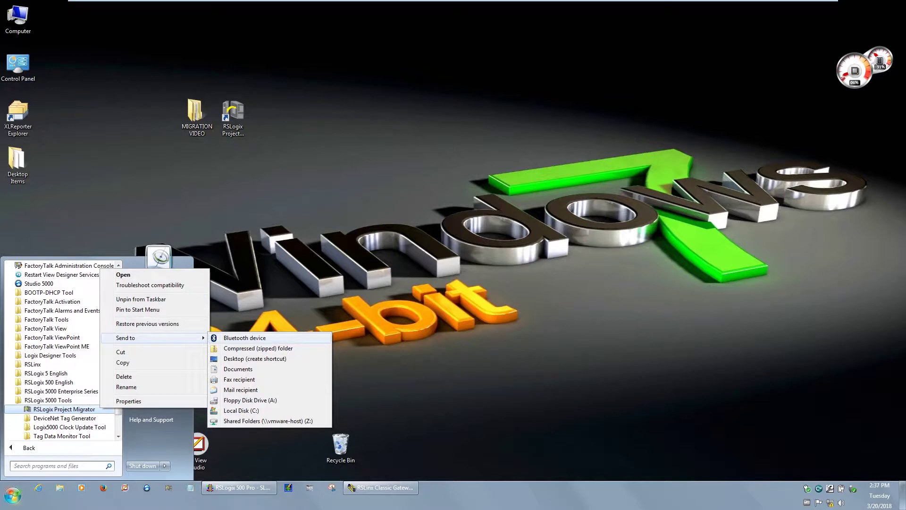
pyautogui.click(255, 359)
# Step: Launch RSLogix Project Migrator from the desktop and choose the SLC-500/Micrologix to Logix migration
pyautogui.doubleClick(233, 117)
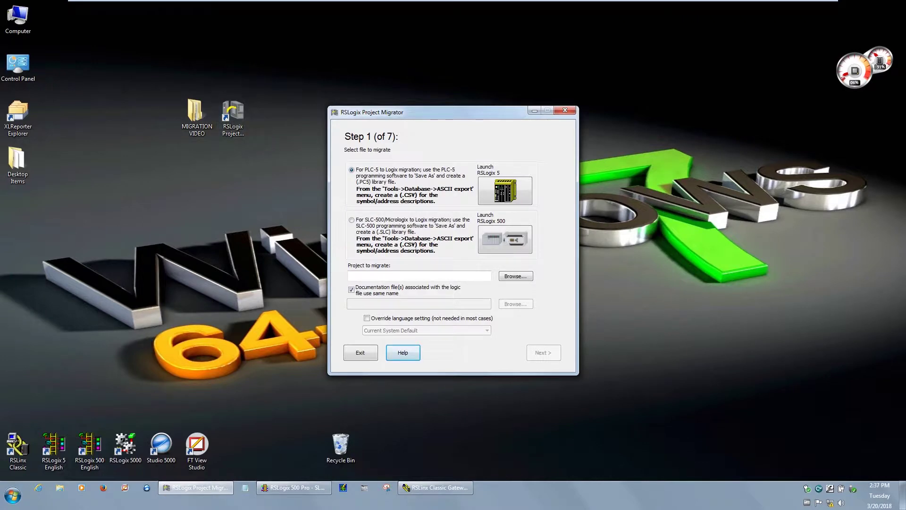
pyautogui.moveTo(411, 114); pyautogui.dragTo(348, 33)
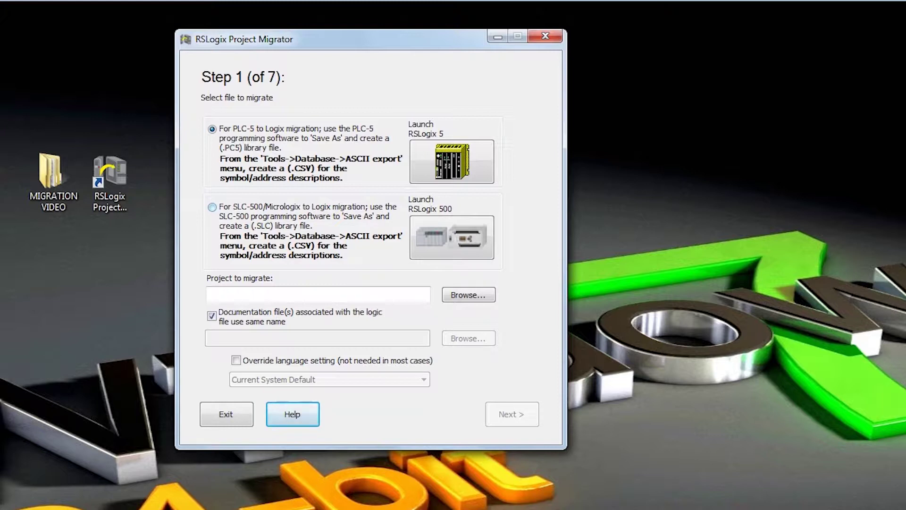
pyautogui.click(212, 207)
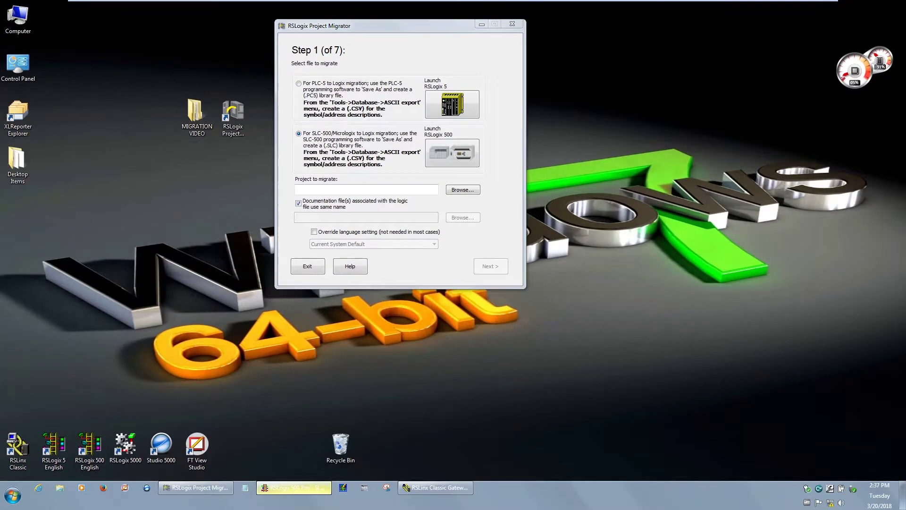
# Step: Switch to RSLogix 500, save SLC.RSS with the data table values uploaded, and go offline from the processor
pyautogui.click(293, 487)
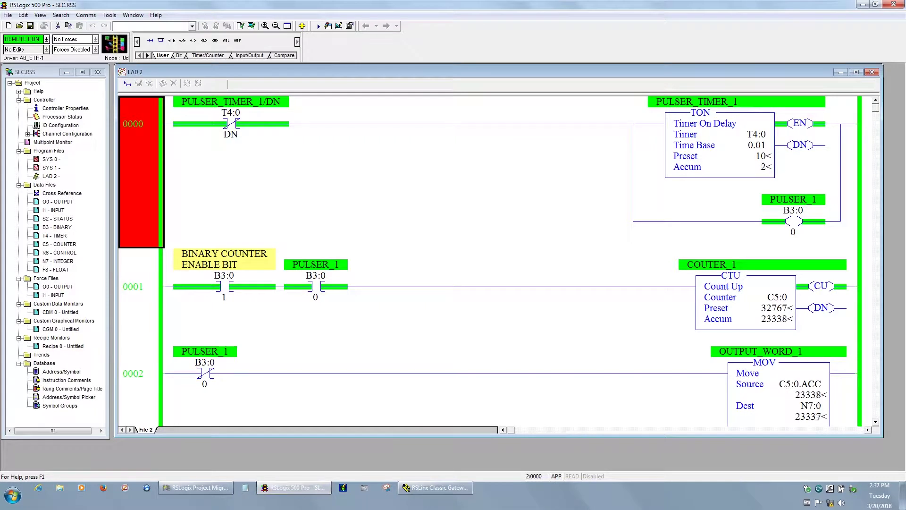
pyautogui.hotkey('ctrl', 's')
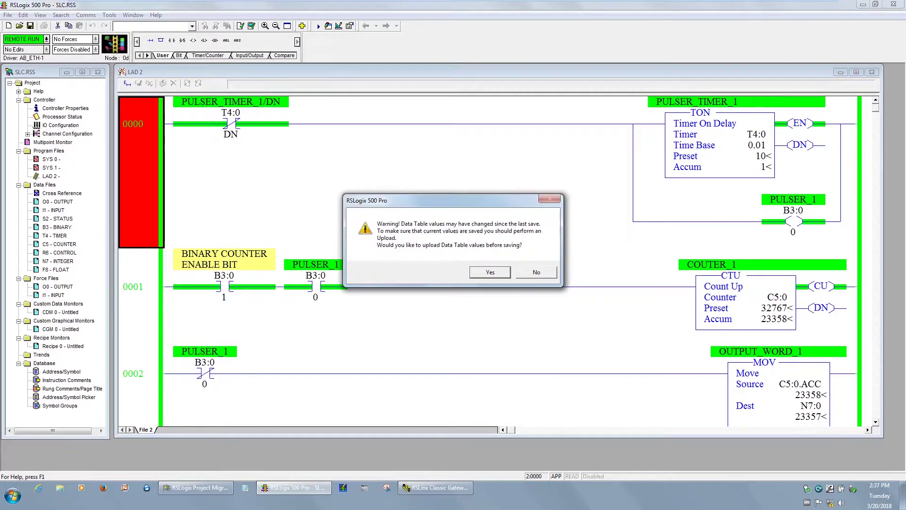
pyautogui.press('Return')
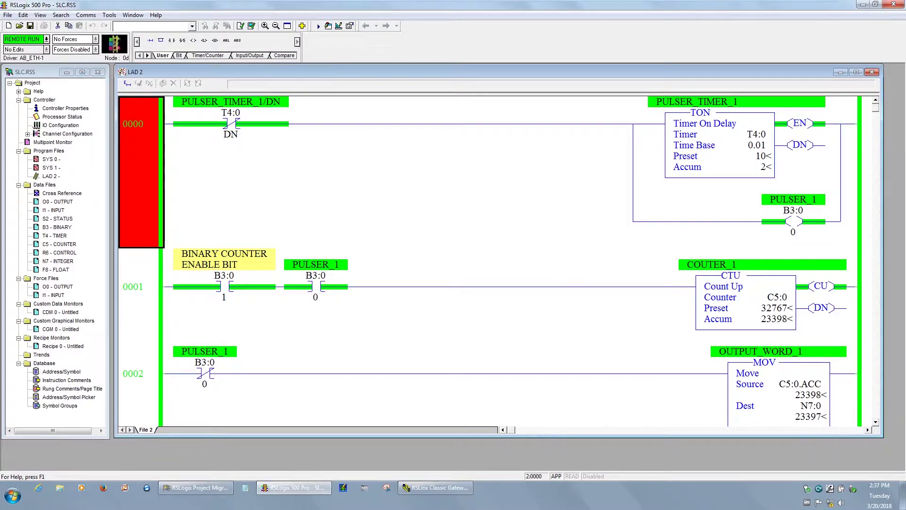
pyautogui.click(47, 38)
pyautogui.click(29, 49)
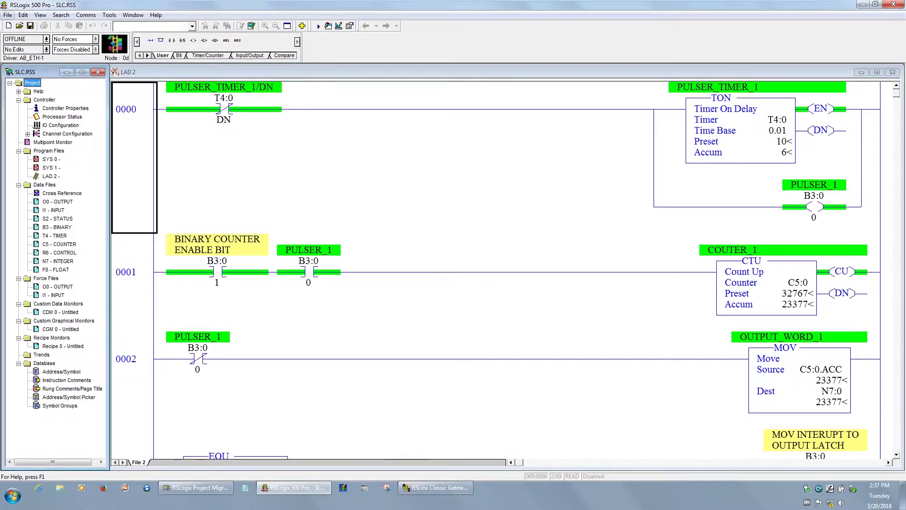
# Step: Save the program as a library file (*.SLC) named SLC in C:\1CONVERT, using Complete Program Save with all export options enabled
pyautogui.click(7, 15)
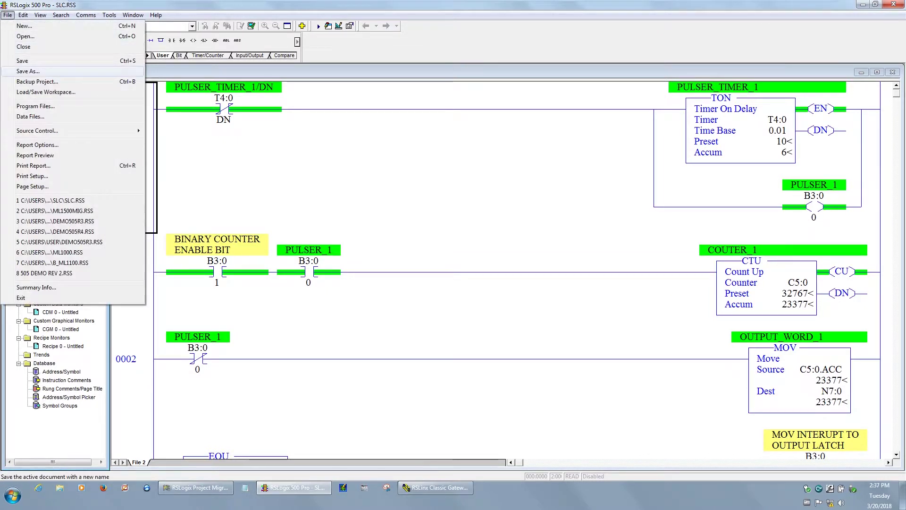
pyautogui.click(28, 70)
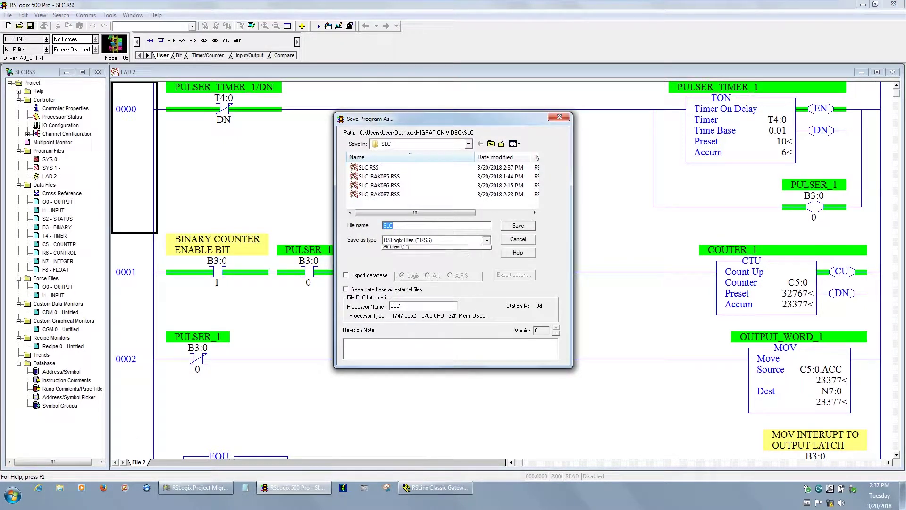
pyautogui.click(425, 257)
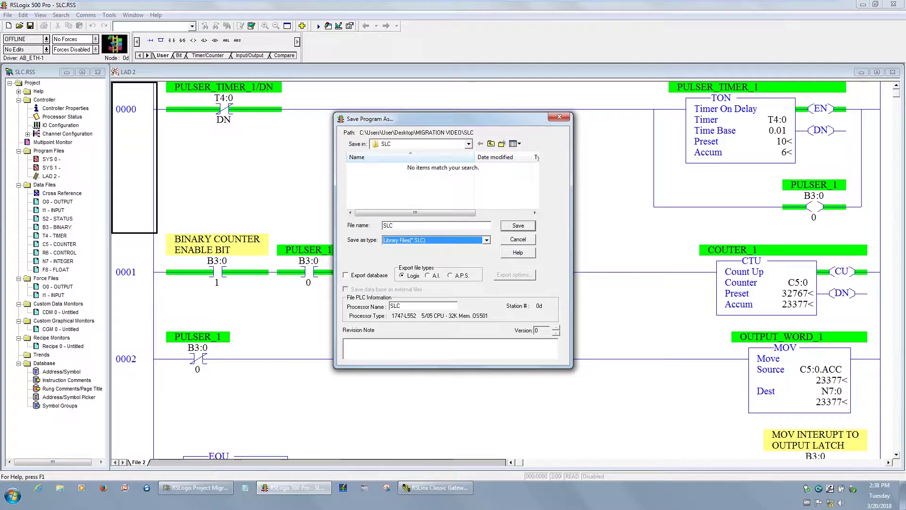
pyautogui.click(491, 144)
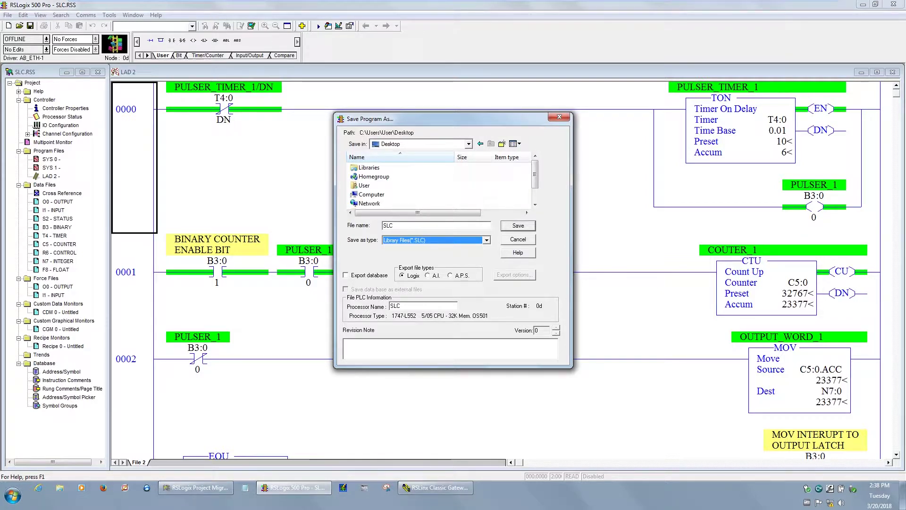
pyautogui.doubleClick(372, 194)
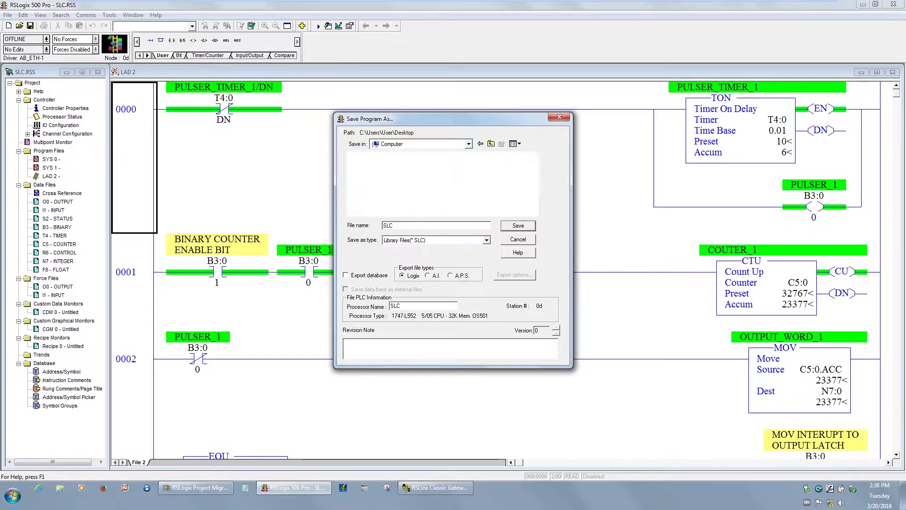
pyautogui.doubleClick(393, 174)
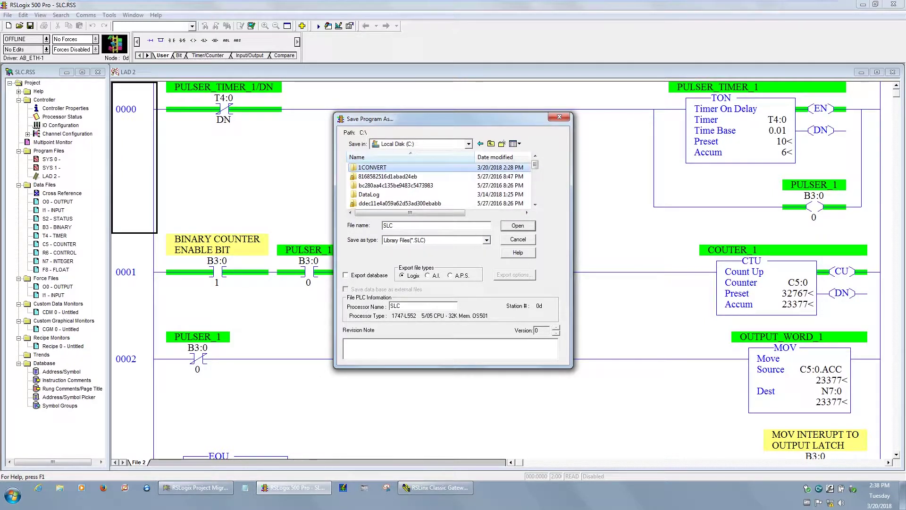
pyautogui.press('Return')
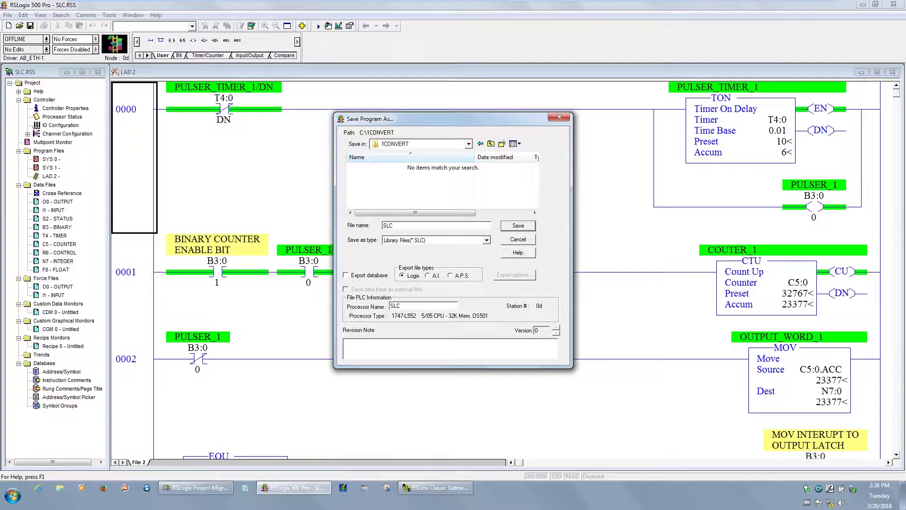
pyautogui.press('Return')
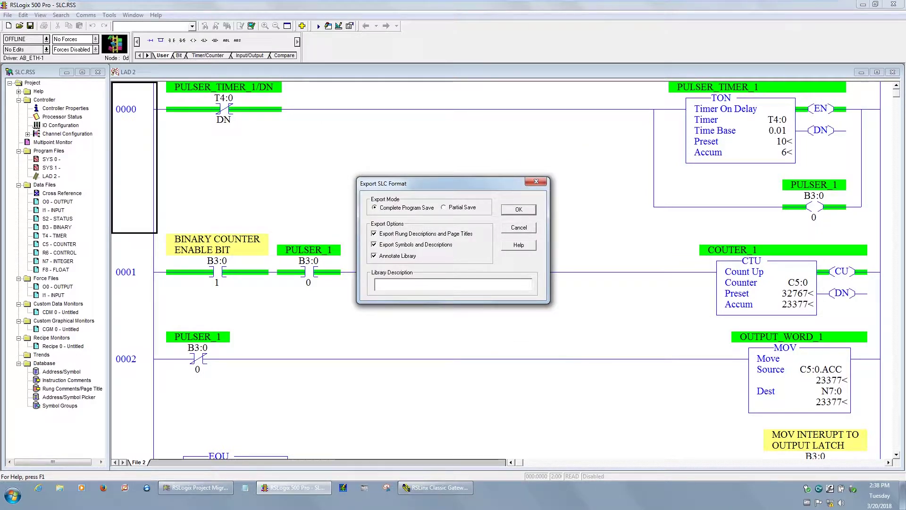
pyautogui.press('Return')
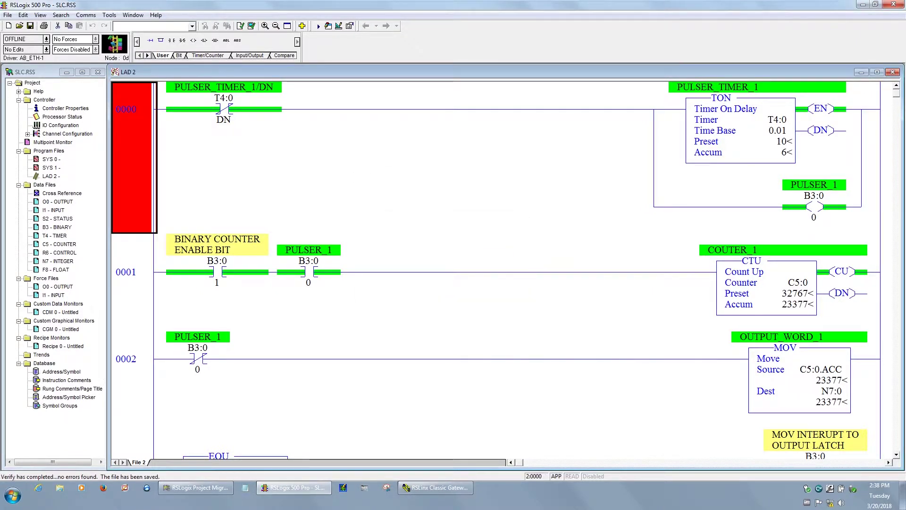
# Step: Check the migrator's file requirements, then return to RSLogix 500 and open the documentation database ASCII export
pyautogui.click(199, 489)
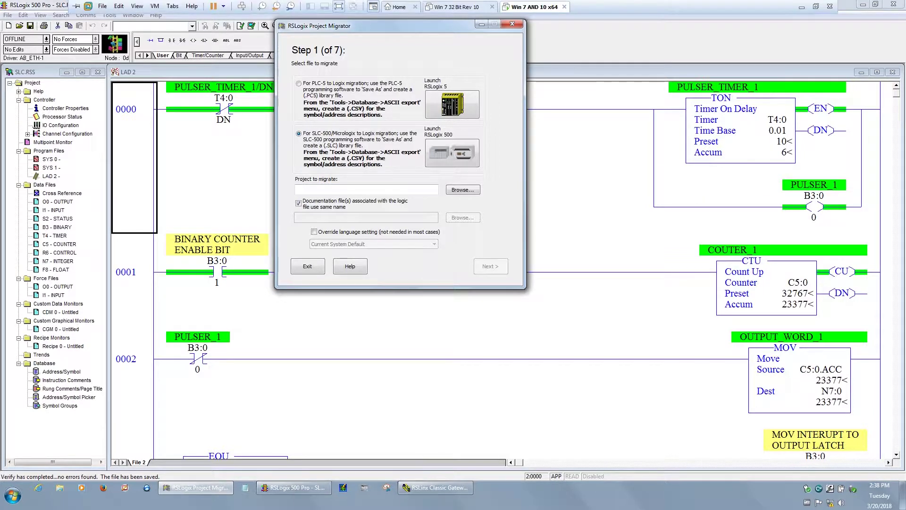
pyautogui.hotkey('alt', 'Tab')
pyautogui.hotkey('alt', 't')
pyautogui.press('Down')
pyautogui.press('Down')
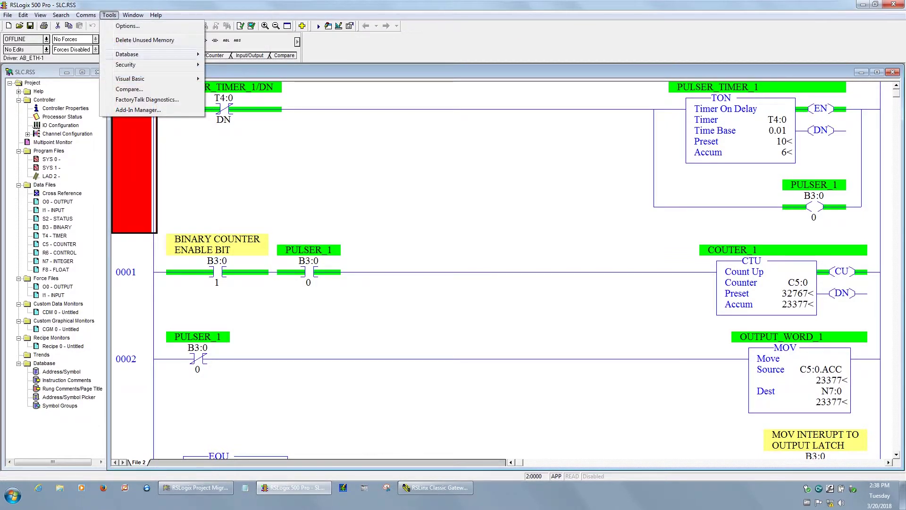
pyautogui.press('Right')
pyautogui.press('Down')
pyautogui.press('Up')
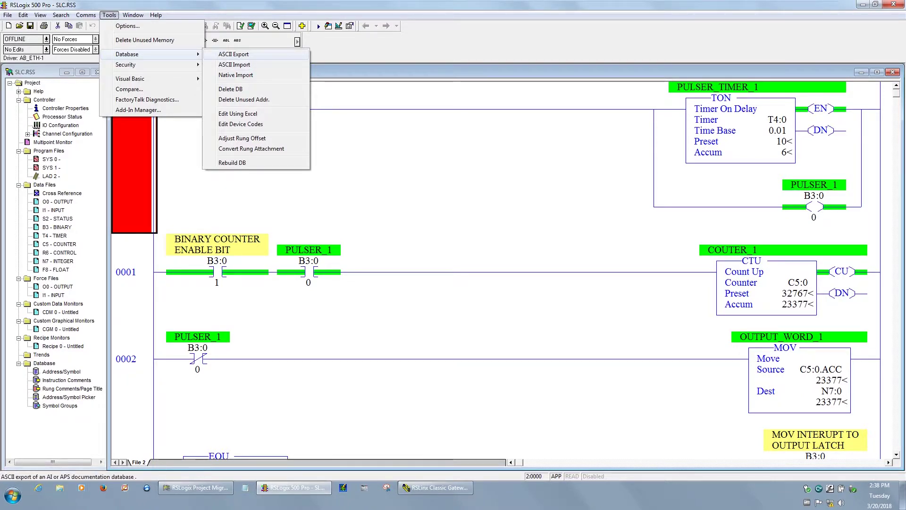
pyautogui.press('Return')
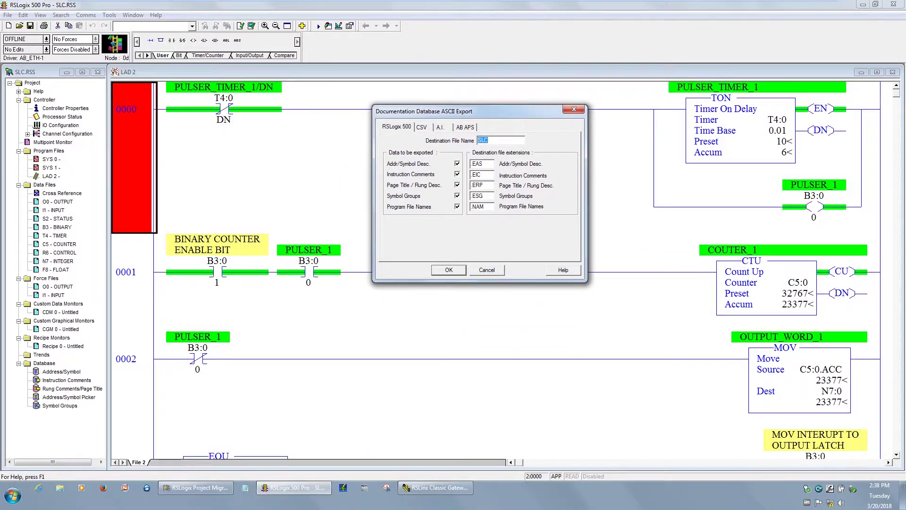
# Step: Export the address/symbol descriptions in CSV format as SLC.CSV to C:\1CONVERT
pyautogui.click(423, 127)
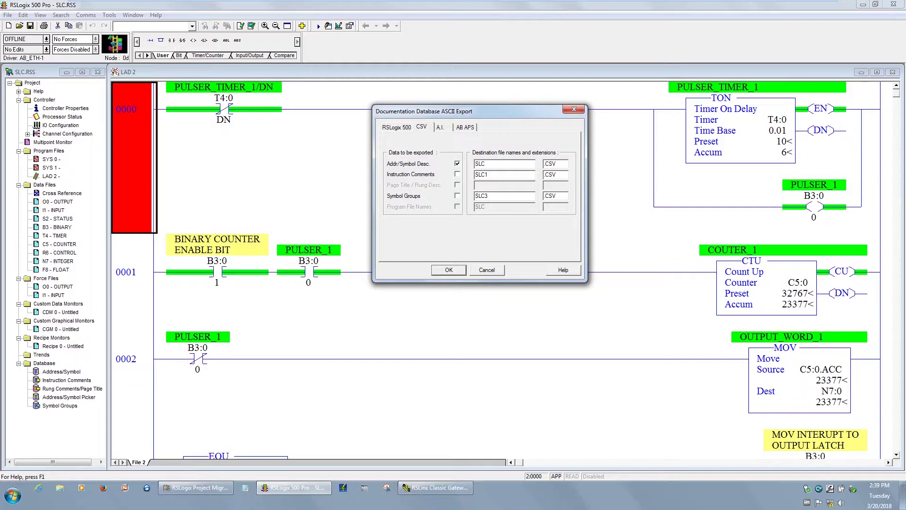
pyautogui.press('Return')
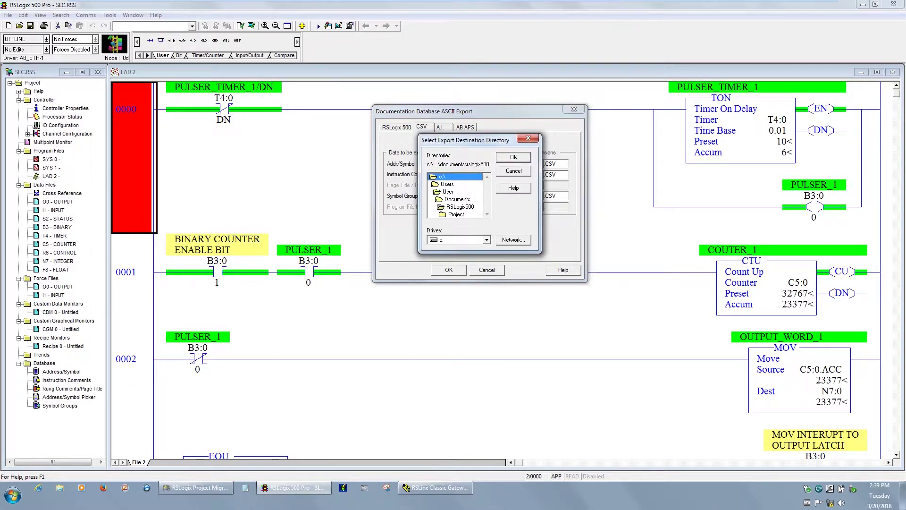
pyautogui.press('Return')
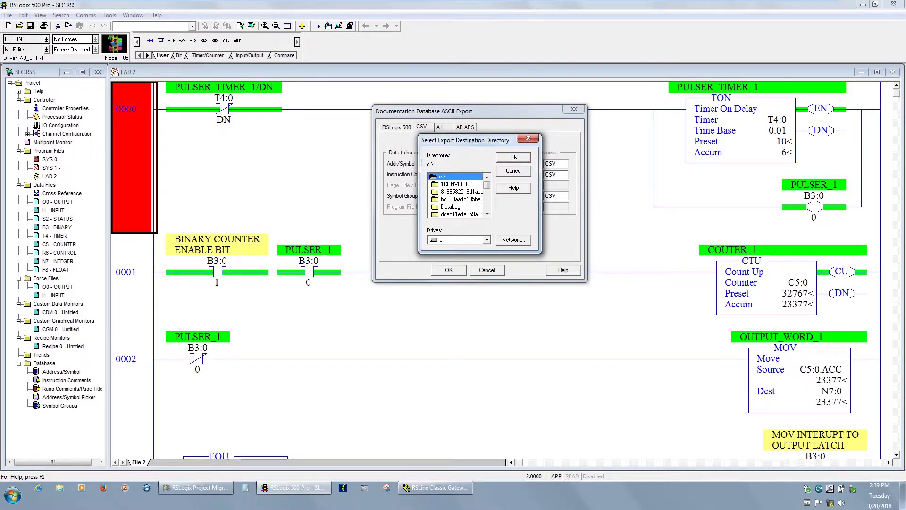
pyautogui.click(454, 184)
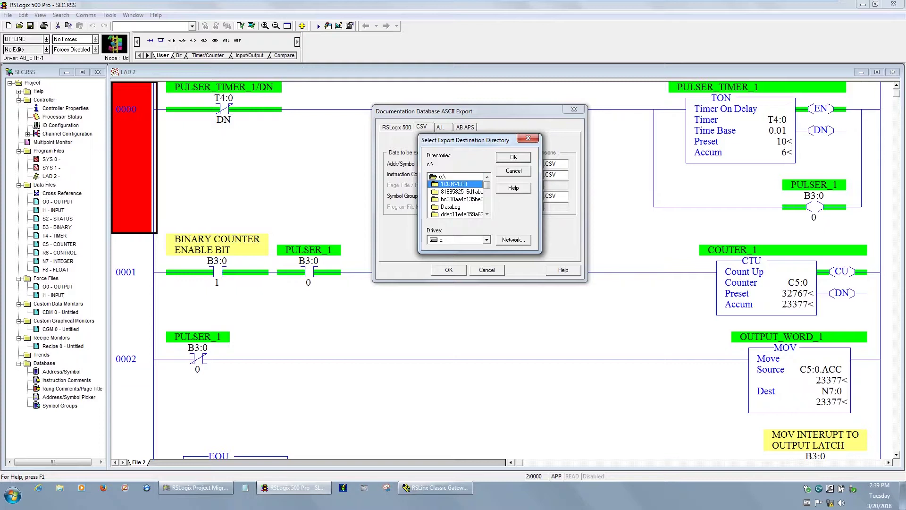
pyautogui.press('Return')
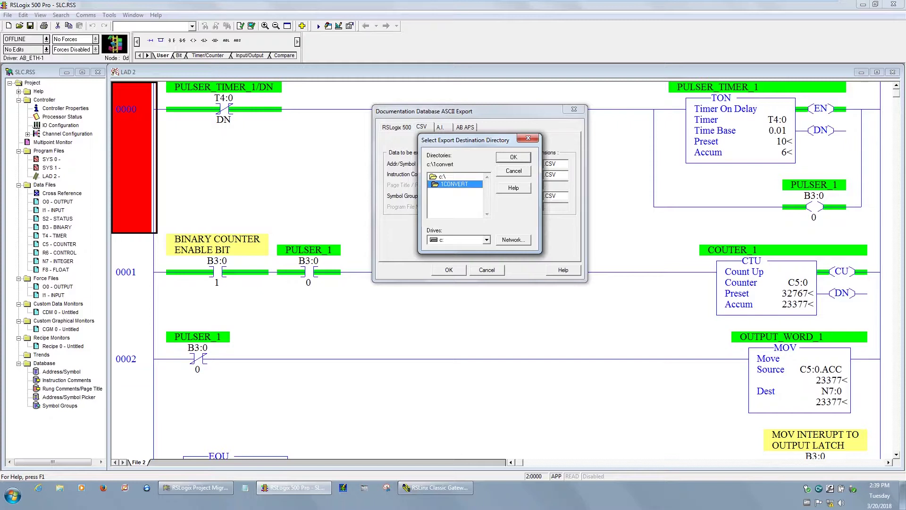
pyautogui.press('Return')
pyautogui.press('Return')
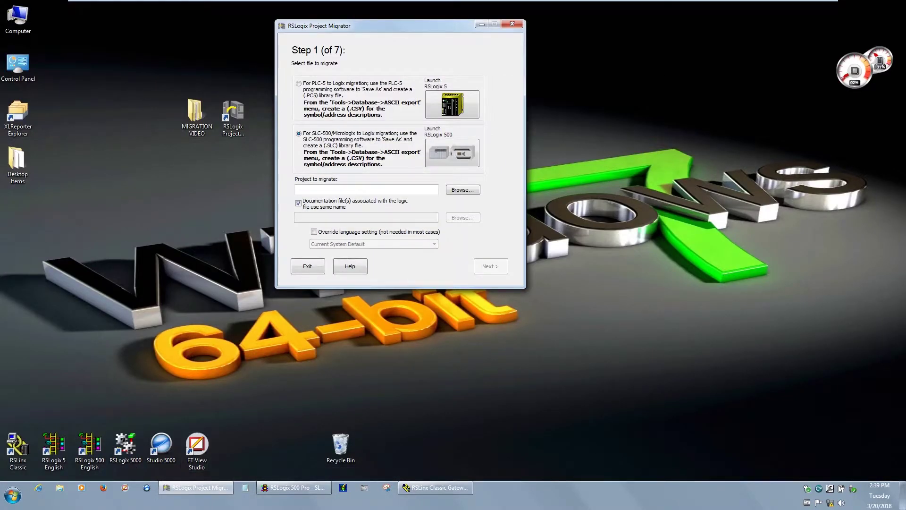
# Step: Open the C:\1CONVERT folder in Windows Explorer to check the exported SLC files
pyautogui.doubleClick(18, 18)
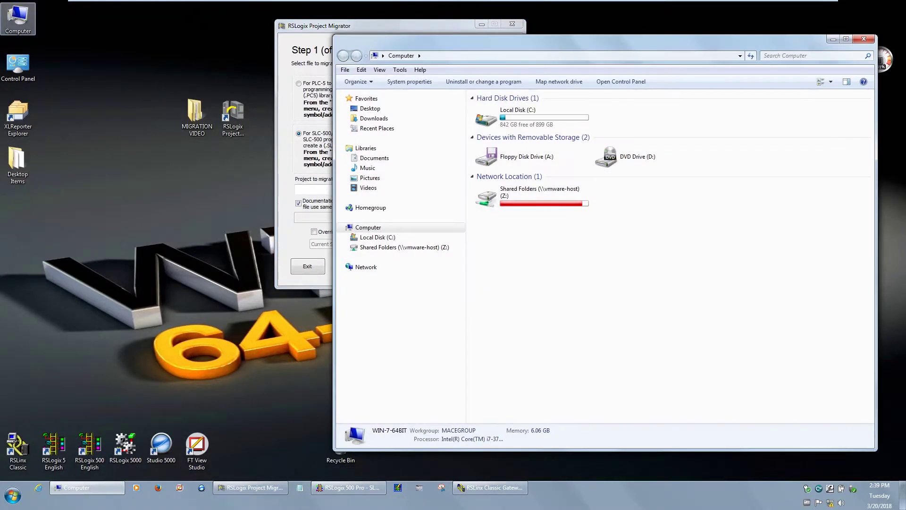
pyautogui.doubleClick(518, 114)
pyautogui.doubleClick(498, 108)
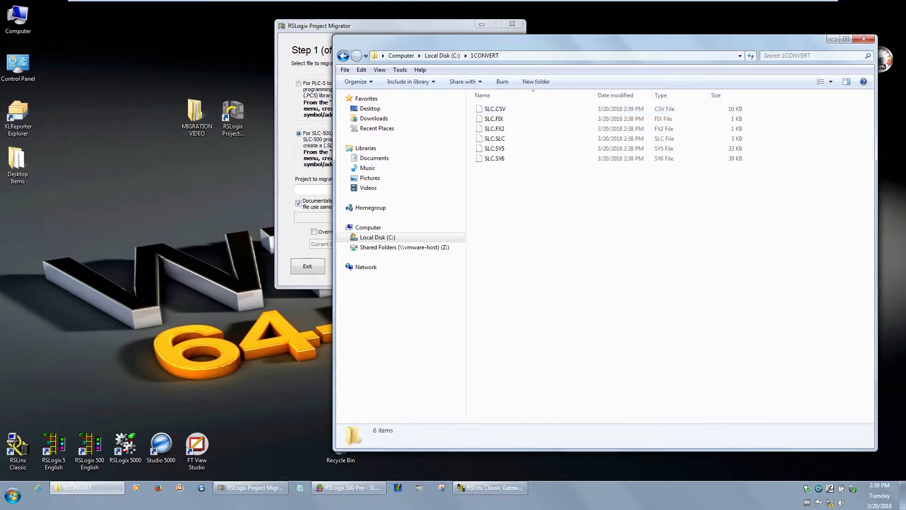
# Step: Place the 1CONVERT folder window beside the migrator and choose C:\1CONVERT\SLC.SLC as the project to migrate
pyautogui.moveTo(334, 36); pyautogui.dragTo(669, 54)
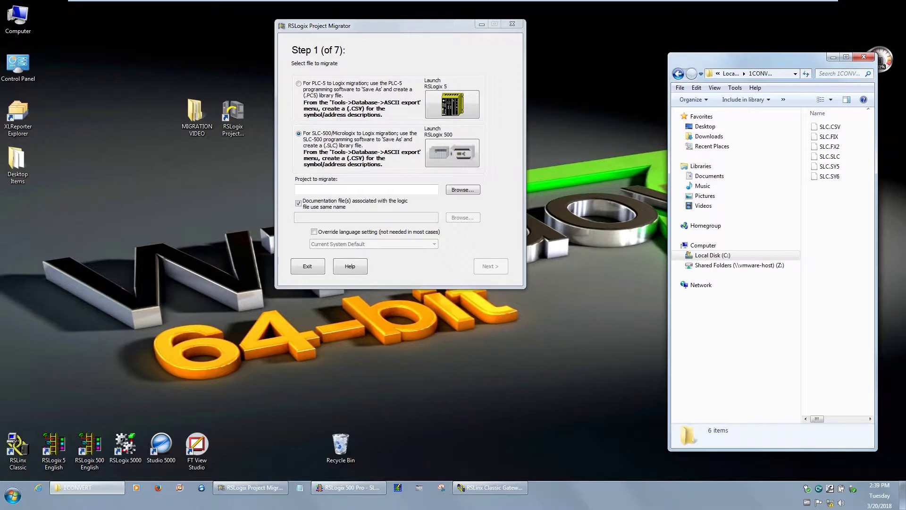
pyautogui.moveTo(756, 59); pyautogui.dragTo(740, 43)
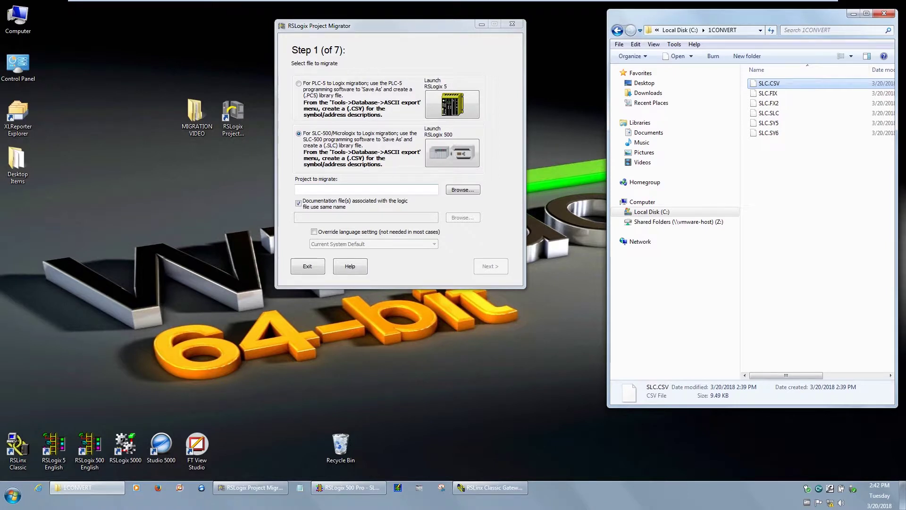
pyautogui.click(462, 189)
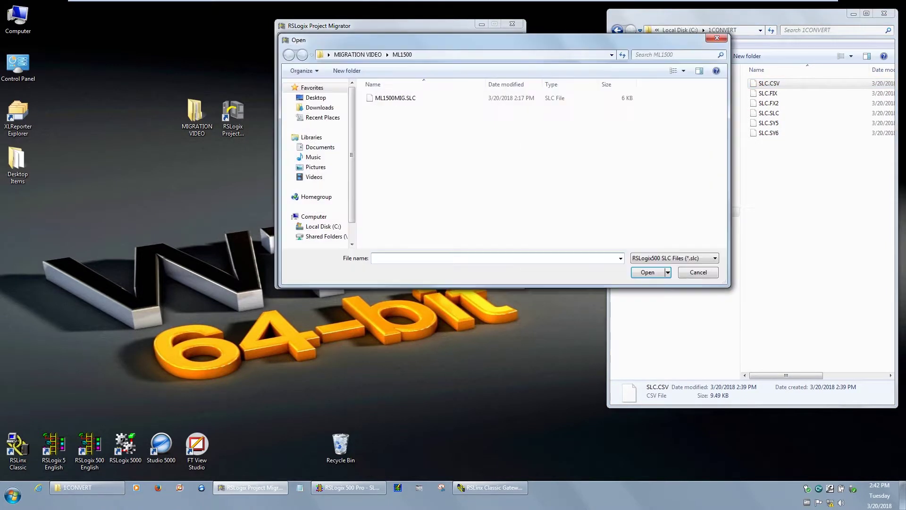
pyautogui.moveTo(514, 42); pyautogui.dragTo(371, 28)
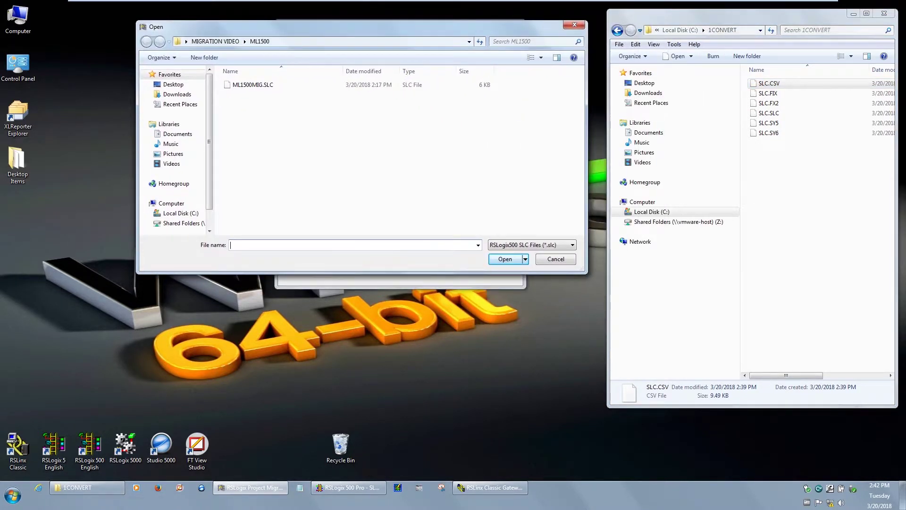
pyautogui.click(253, 85)
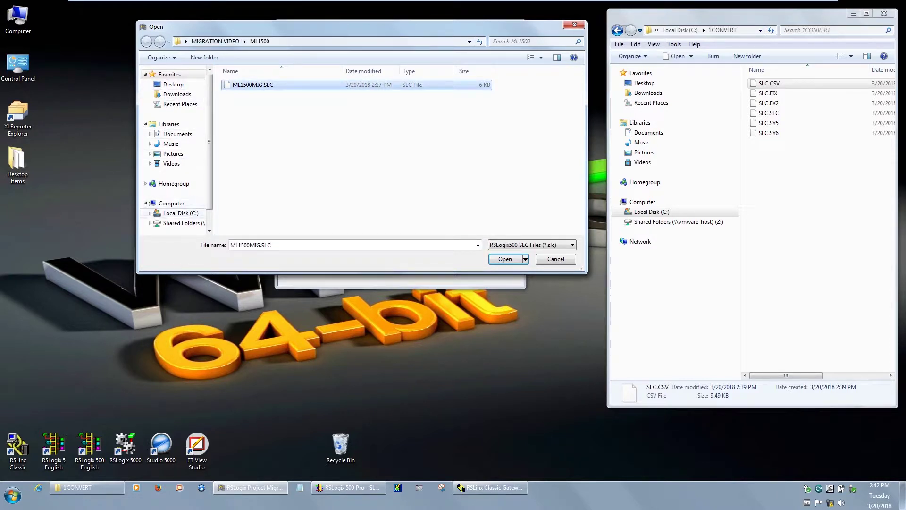
pyautogui.click(181, 213)
pyautogui.doubleClick(243, 85)
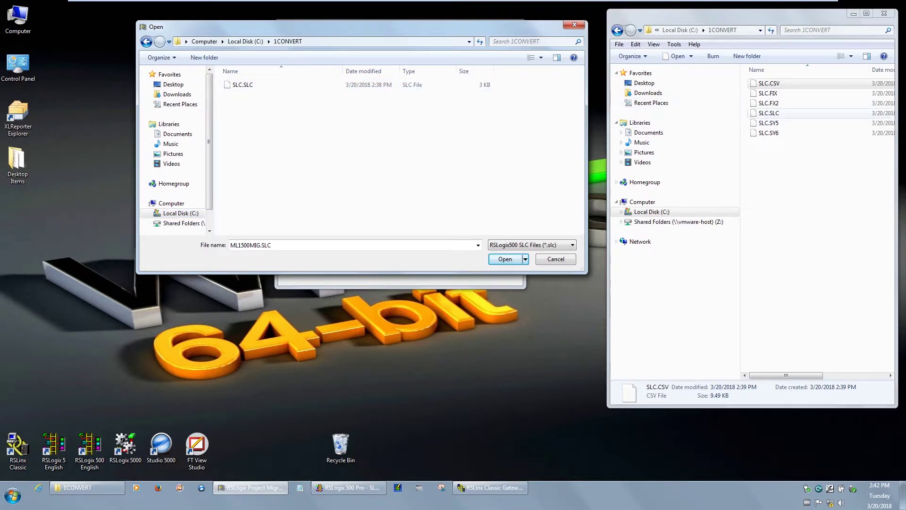
pyautogui.click(243, 84)
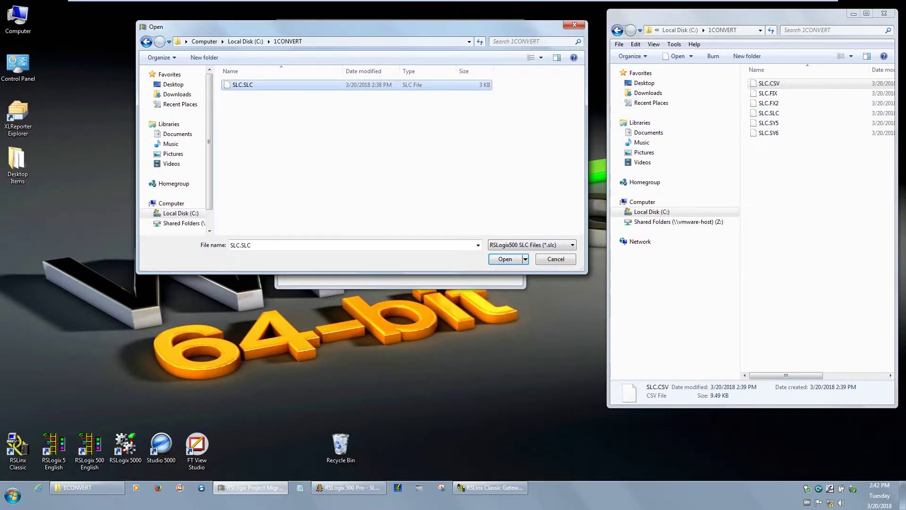
pyautogui.press('Return')
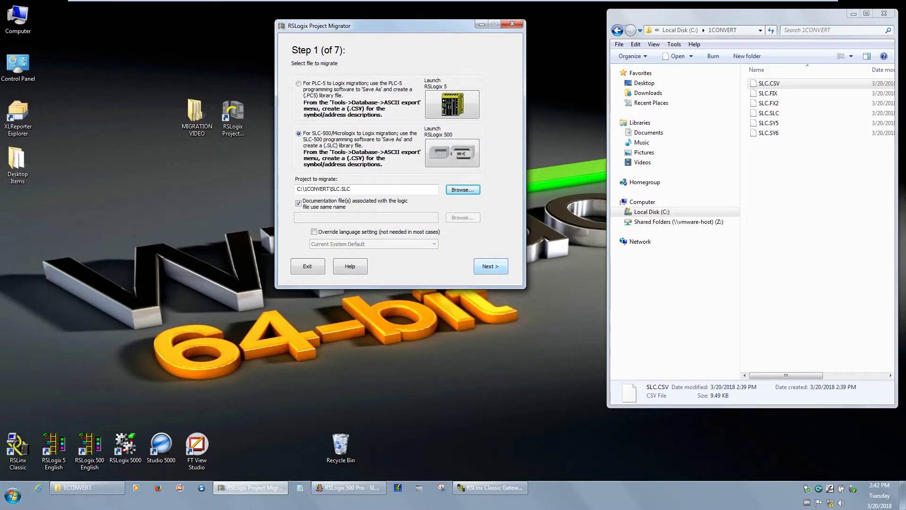
# Step: Keep alias tag creation enabled for existing PLC-5/SLC symbols and parse the input files, proceeding to the output file settings
pyautogui.press('Return')
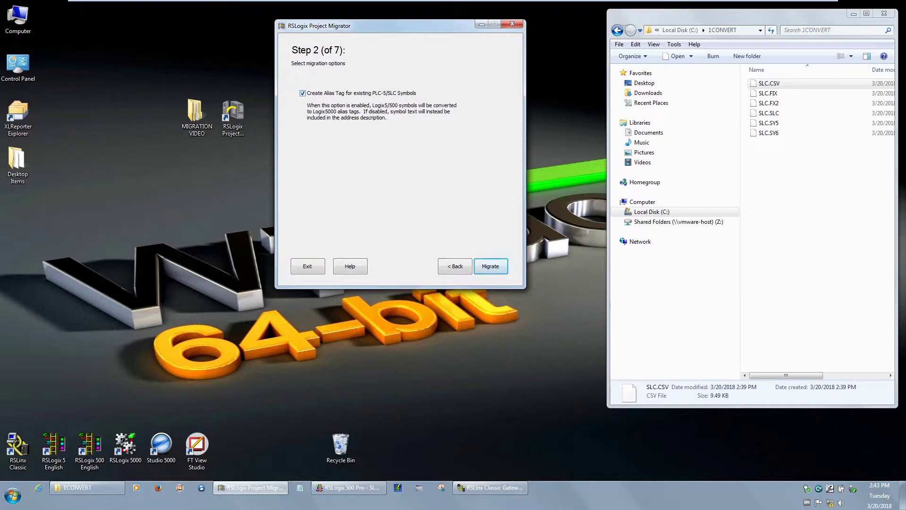
pyautogui.press('Return')
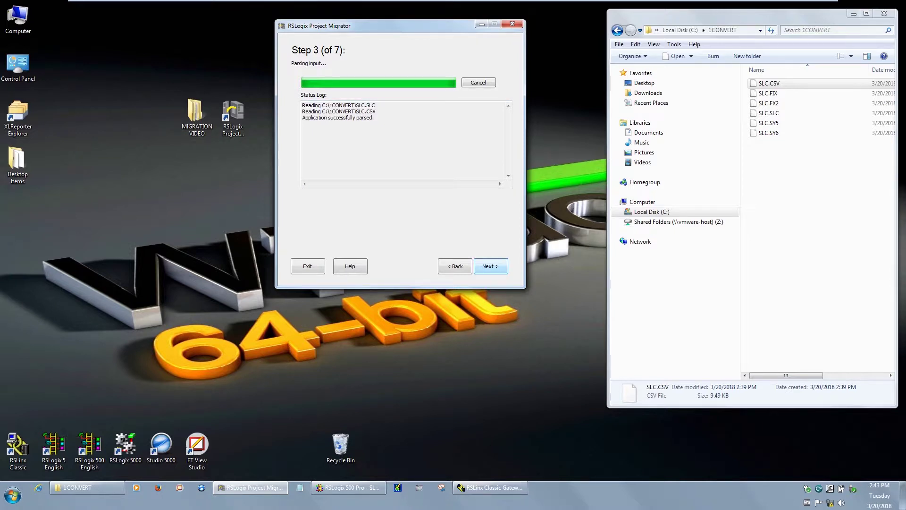
pyautogui.press('Return')
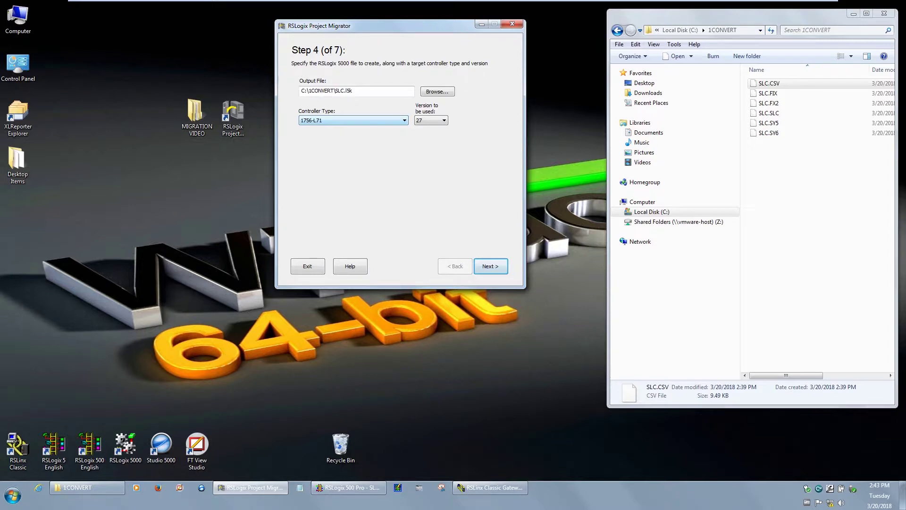
# Step: Set the target controller type to 1769-L18ERM-BB1B and the version to 26
pyautogui.hotkey('alt', 'Down')
pyautogui.press('Down')
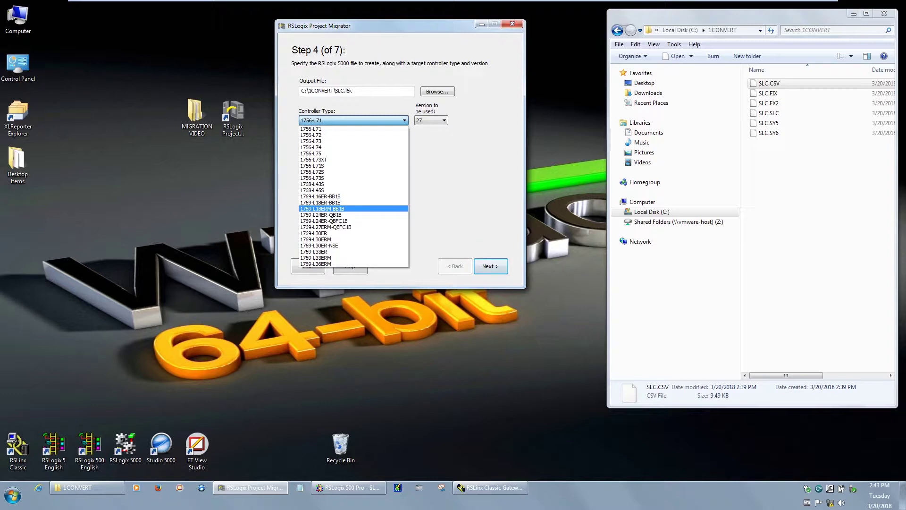
pyautogui.press('Return')
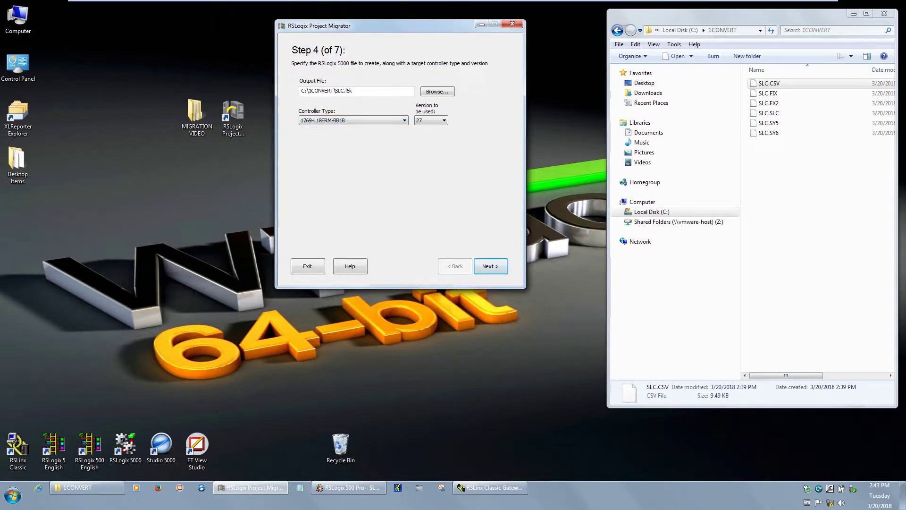
pyautogui.press('Tab')
pyautogui.hotkey('alt', 'Down')
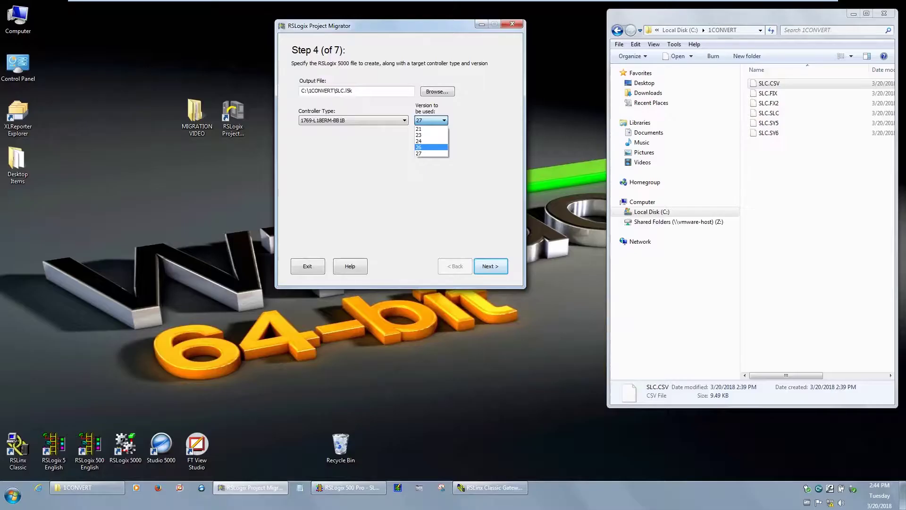
pyautogui.press('Return')
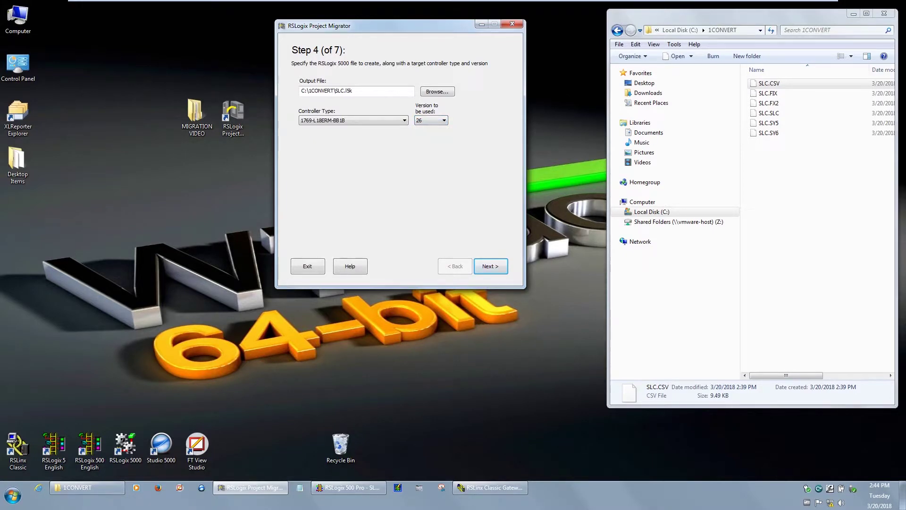
# Step: Run the migration with the existing I/O kept in a separate rack, and launch RSLogix 5000 with the result
pyautogui.press('Return')
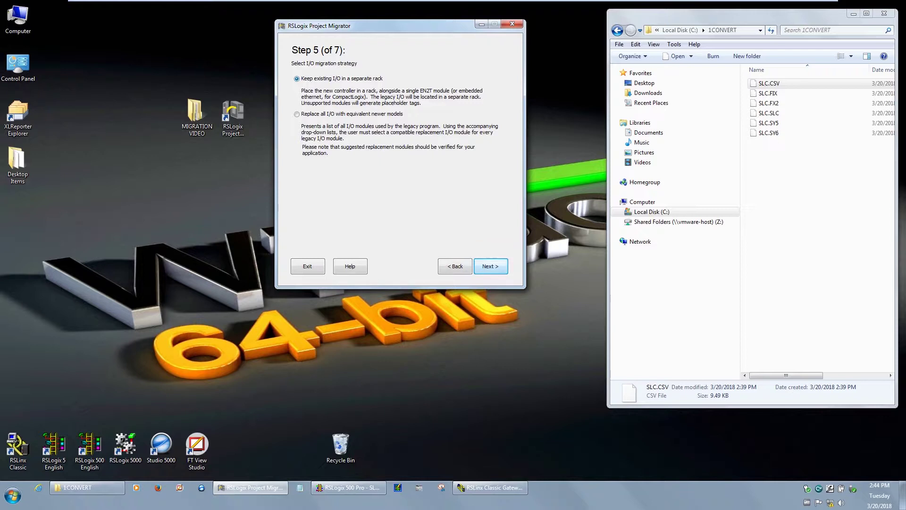
pyautogui.press('Return')
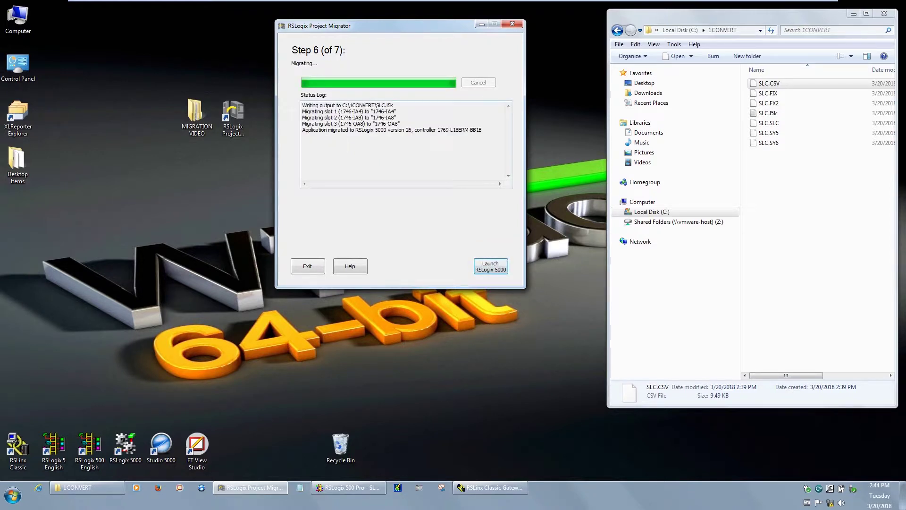
pyautogui.press('Return')
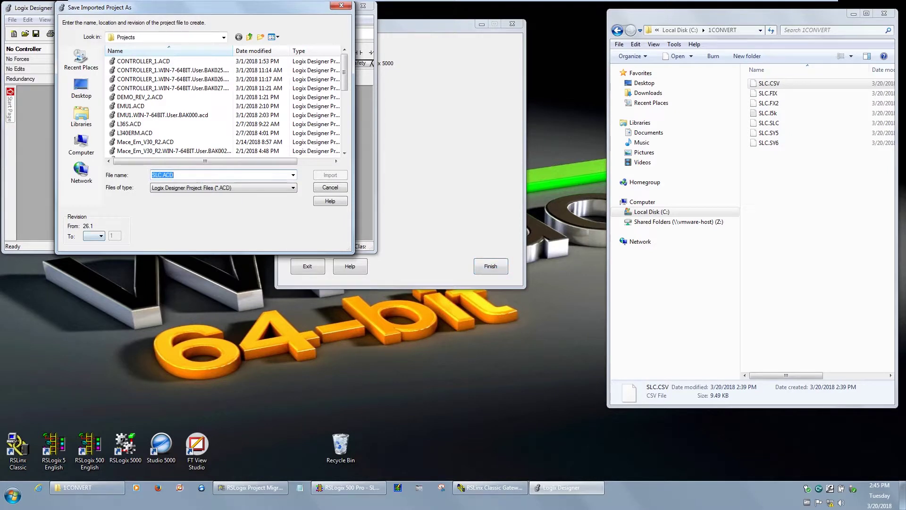
# Step: Import the migrated project as SLC.ACD at revision 30 into C:\1CONVERT and dismiss the resulting message
pyautogui.click(101, 237)
pyautogui.click(93, 243)
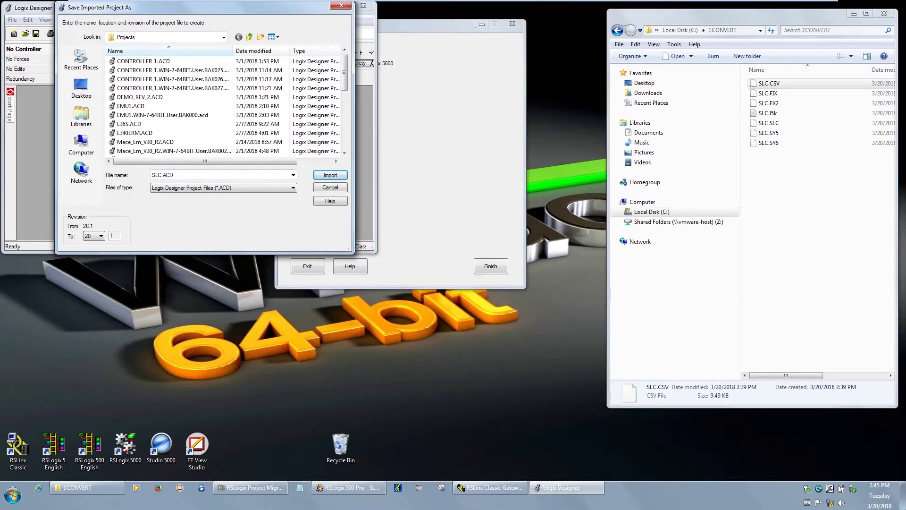
pyautogui.click(101, 236)
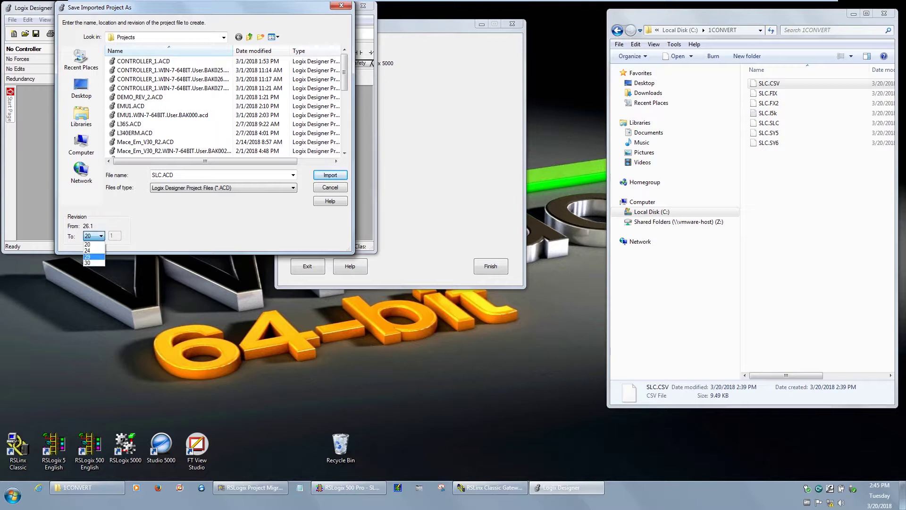
pyautogui.click(92, 262)
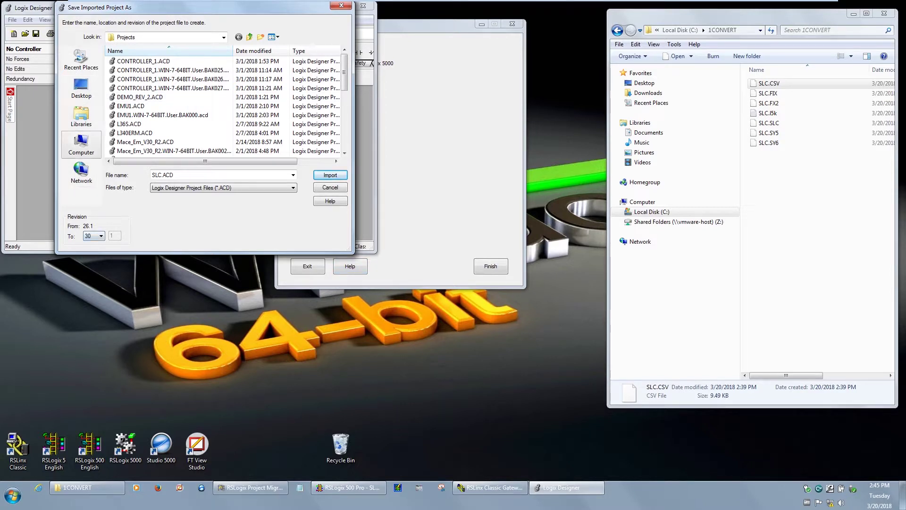
pyautogui.click(82, 144)
pyautogui.doubleClick(151, 66)
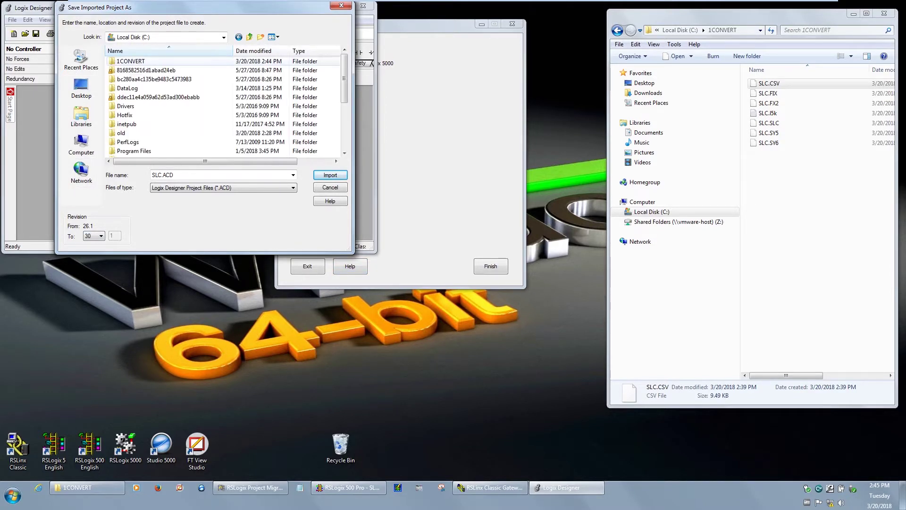
pyautogui.doubleClick(132, 61)
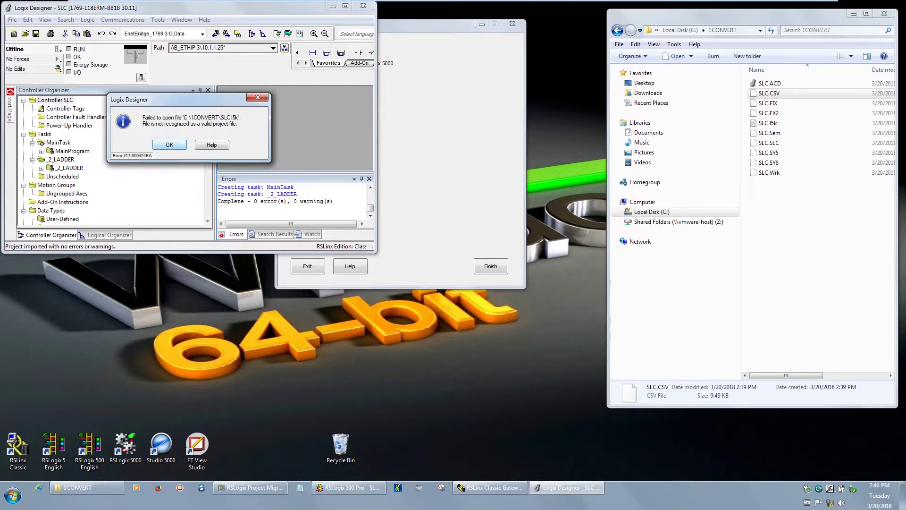
pyautogui.press('Return')
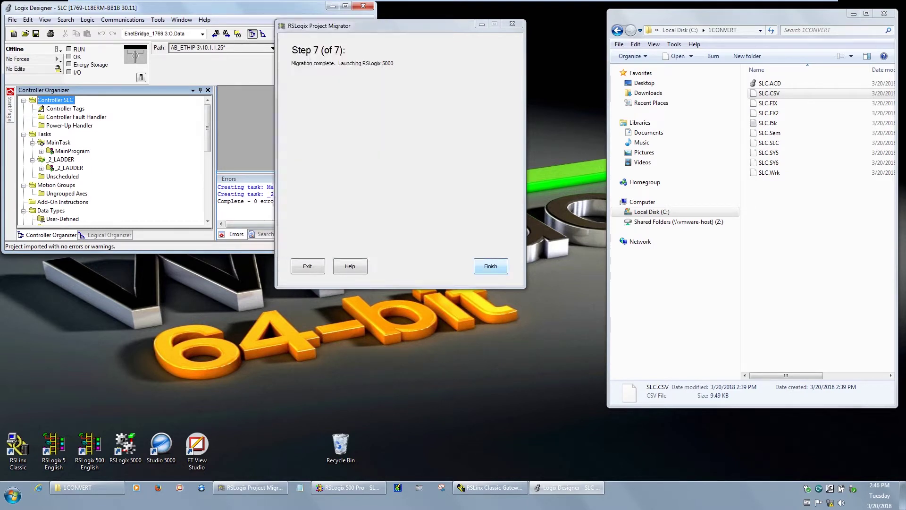
# Step: Enlarge the Logix Designer window and open the MainRoutine and _2_LADDER routines of the migrated project
pyautogui.moveTo(377, 253); pyautogui.dragTo(885, 465)
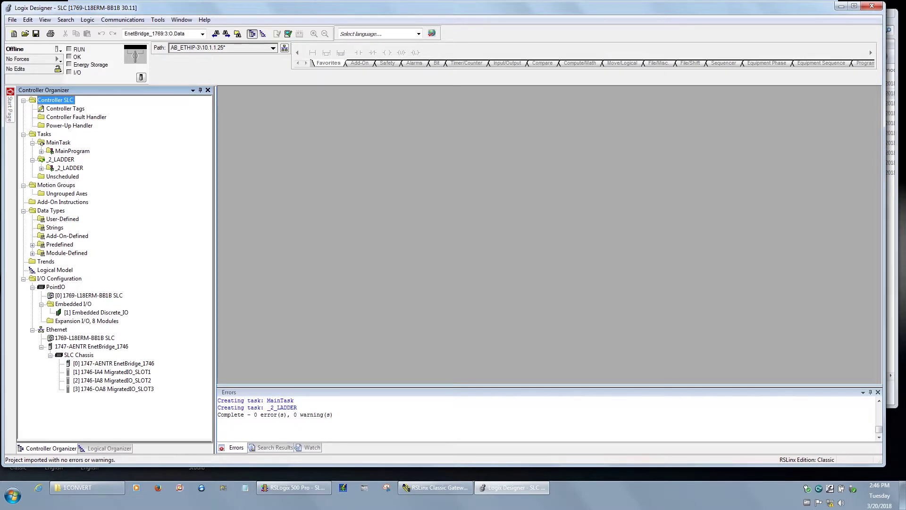
pyautogui.click(41, 151)
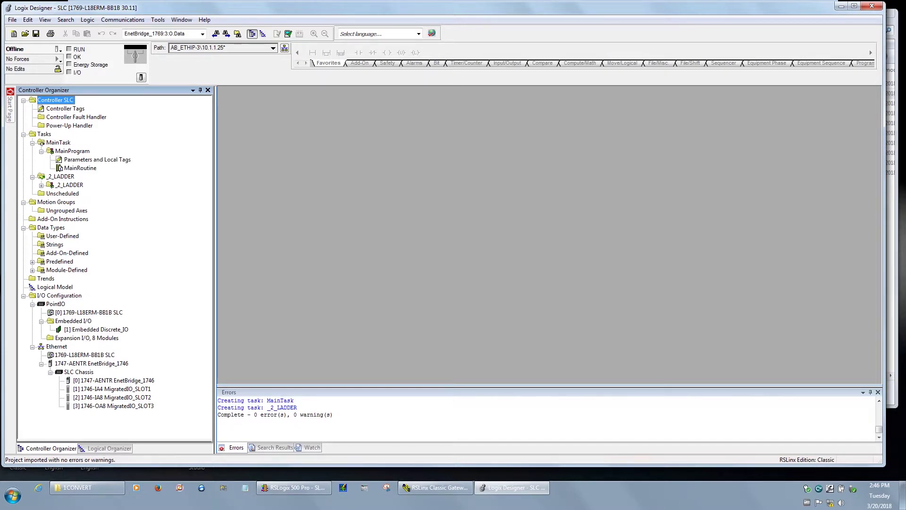
pyautogui.doubleClick(80, 168)
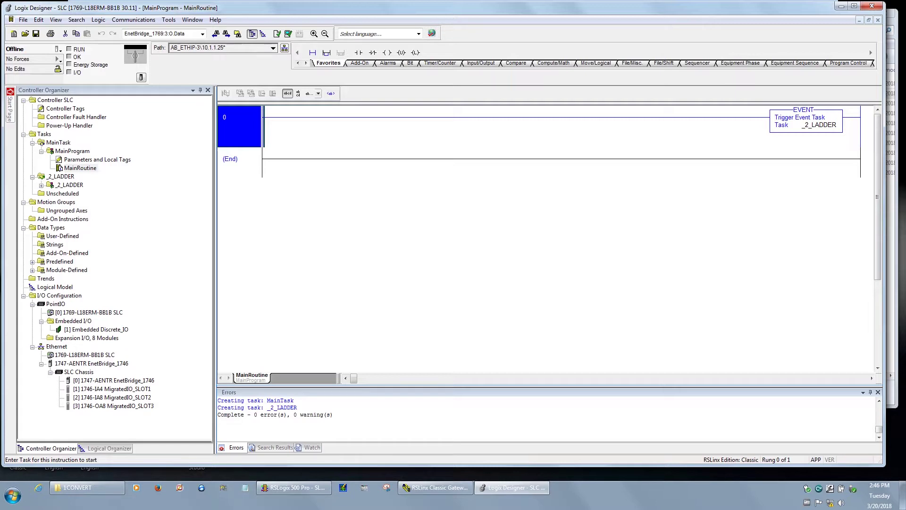
pyautogui.doubleClick(42, 185)
pyautogui.click(42, 186)
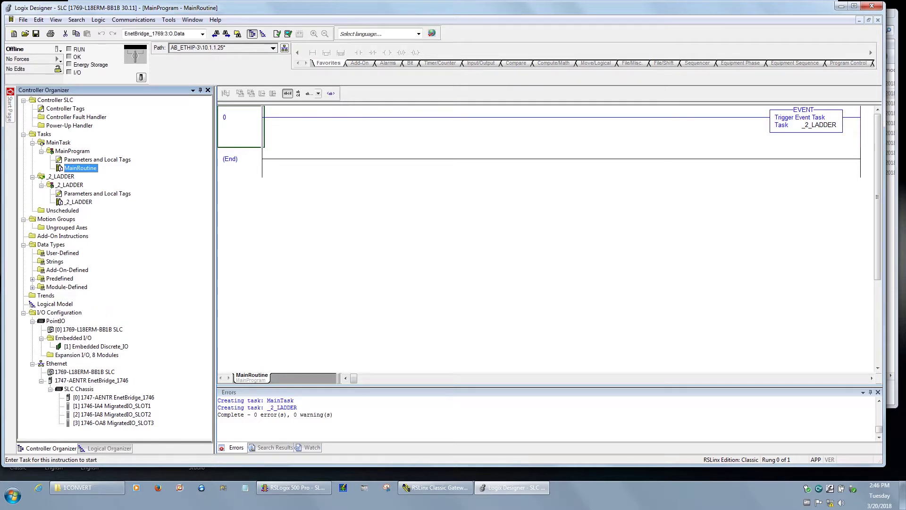
pyautogui.doubleClick(79, 201)
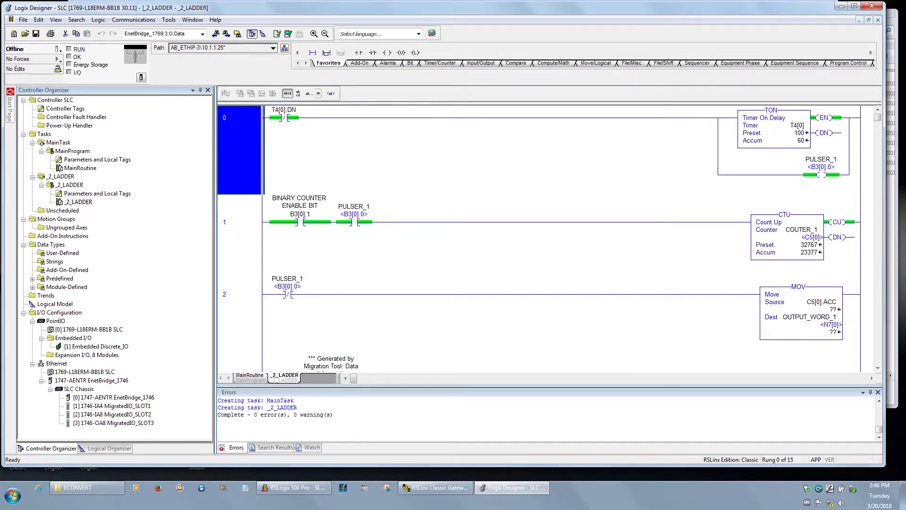
# Step: Review the migrated rungs of _2_LADDER down to rung 7, including the migration tool comments, and verify the controller
pyautogui.scroll(-6, 539, 237)
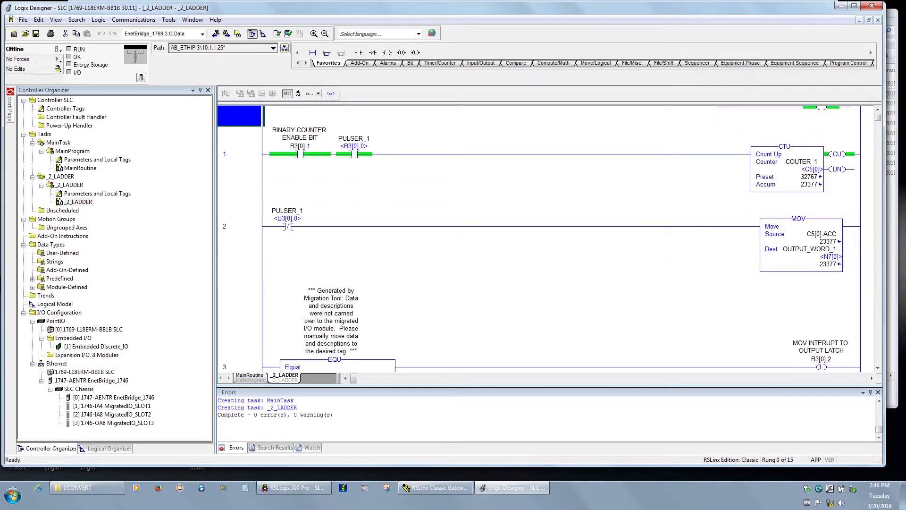
pyautogui.scroll(-4, 539, 237)
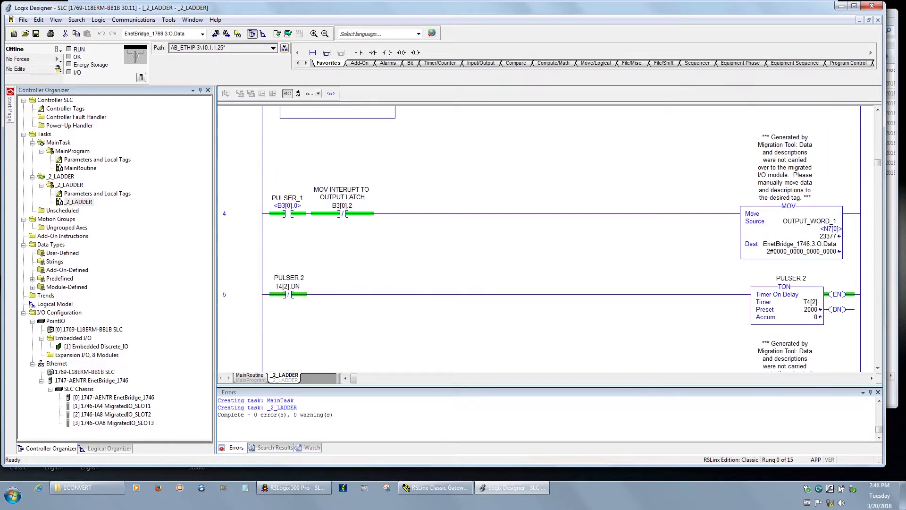
pyautogui.scroll(-1, 539, 239)
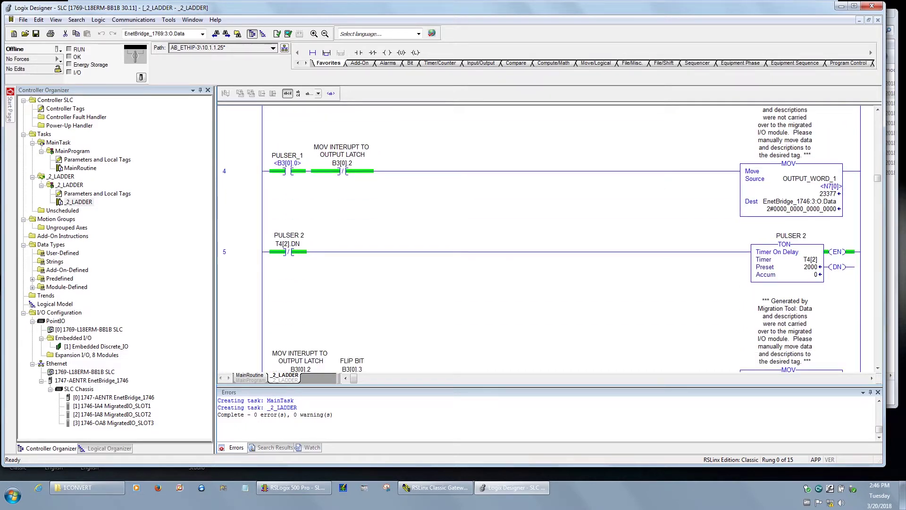
pyautogui.scroll(-5, 539, 239)
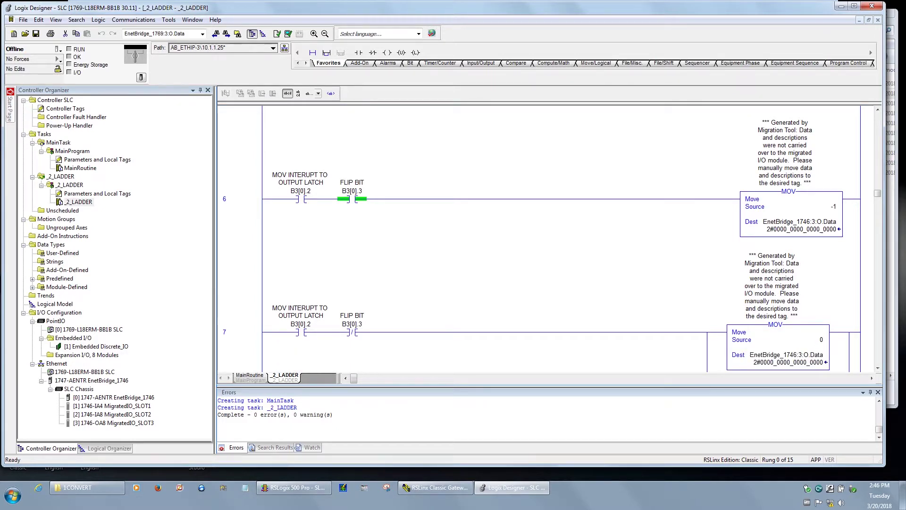
pyautogui.scroll(-1, 539, 239)
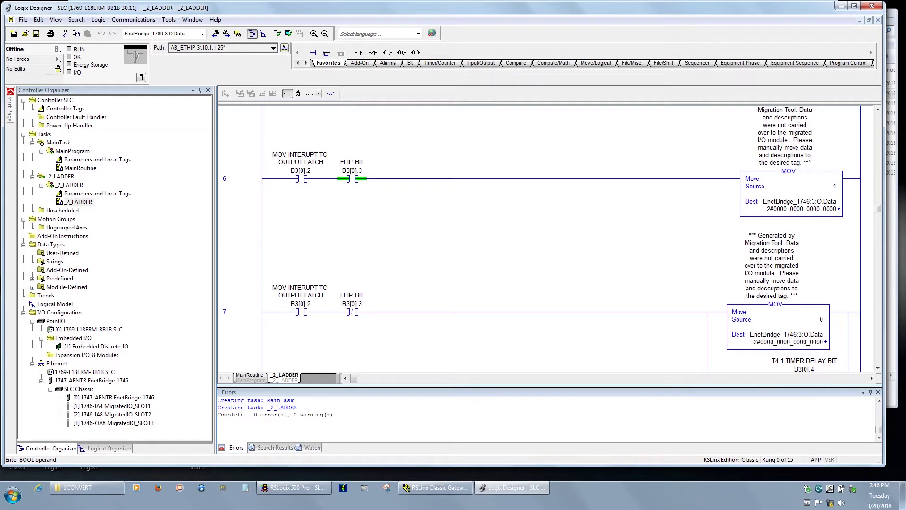
pyautogui.moveTo(350, 178)
pyautogui.moveTo(790, 210)
pyautogui.click(301, 303)
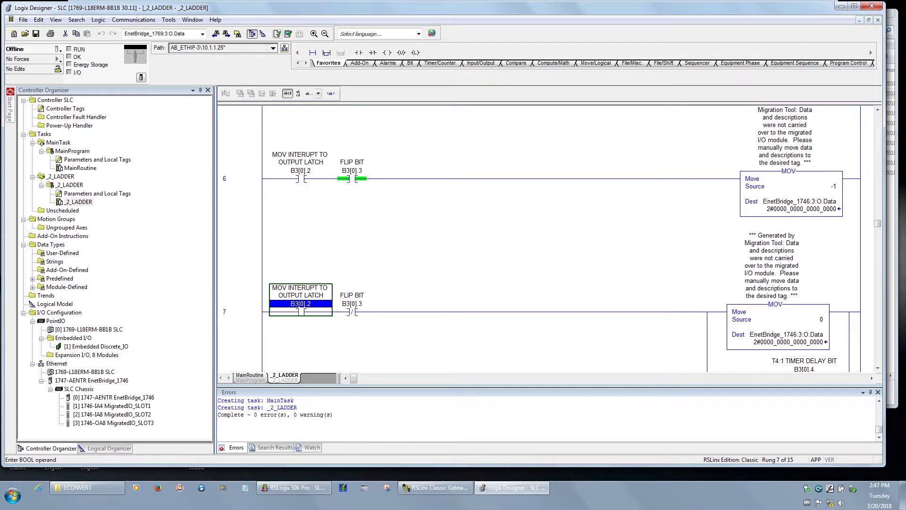
pyautogui.click(289, 34)
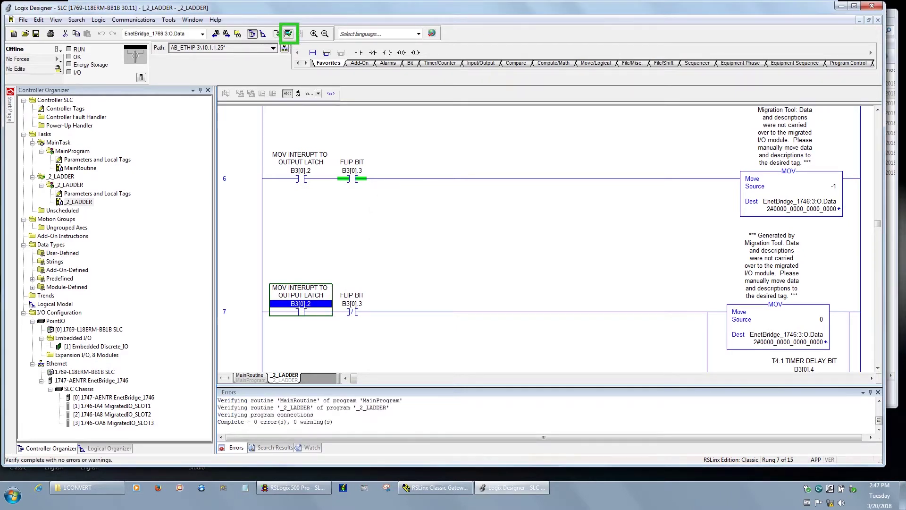